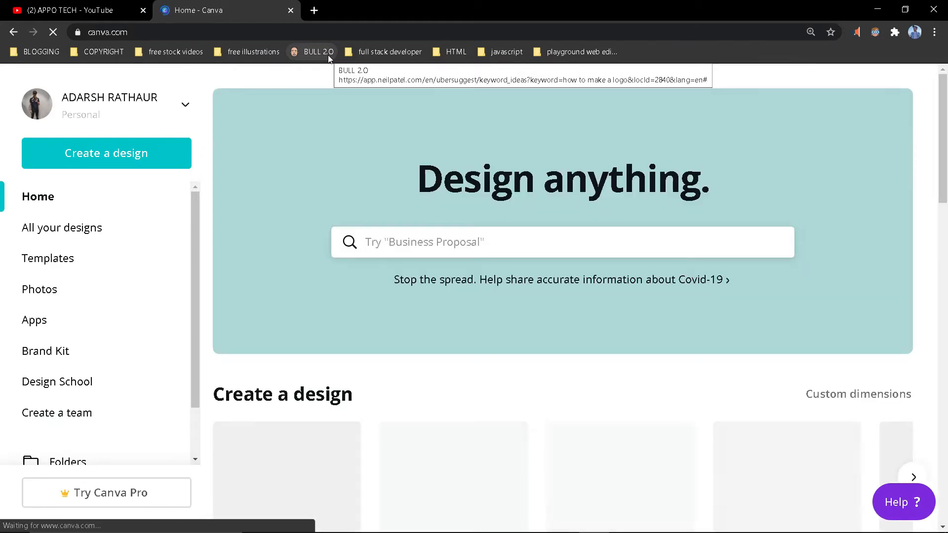
Step: Show the browser full screen and create a new blank YouTube Thumbnail design
key("F11")
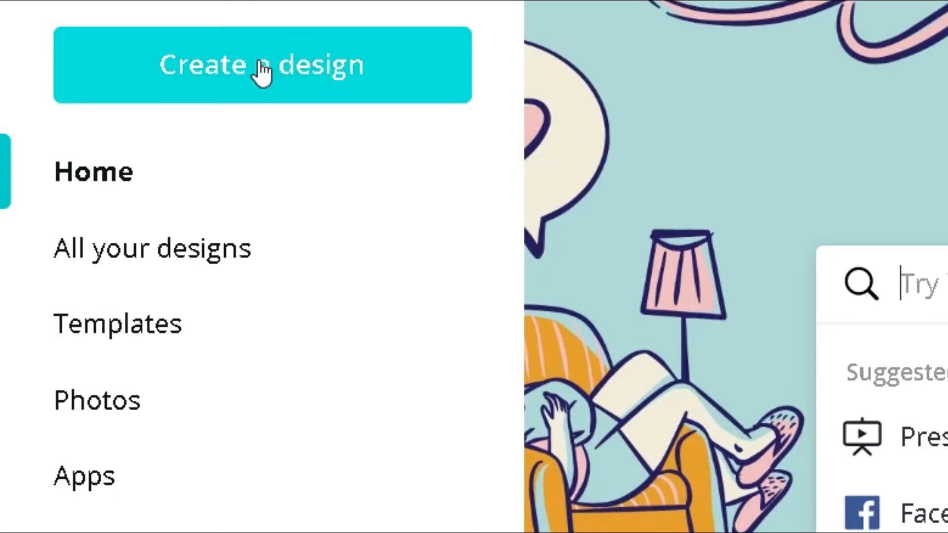
left_click(262, 71)
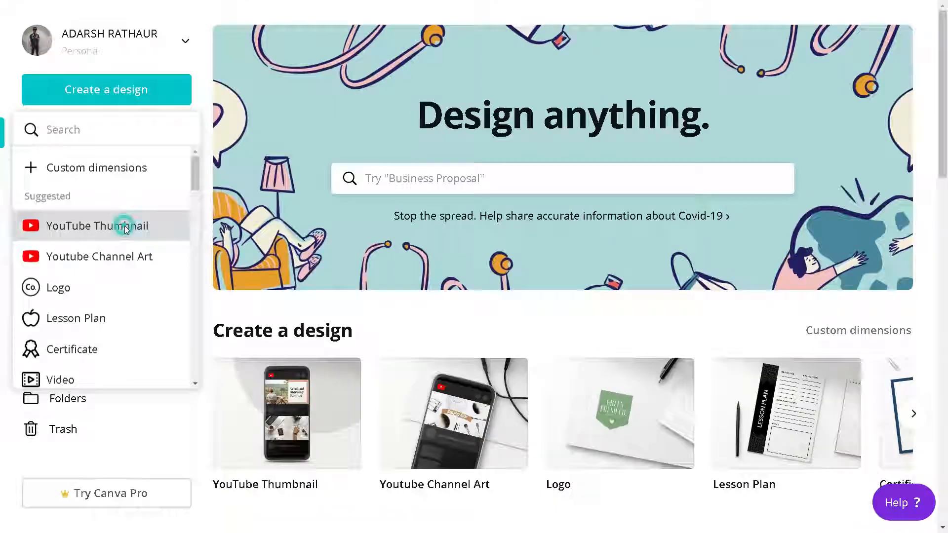
left_click(306, 408)
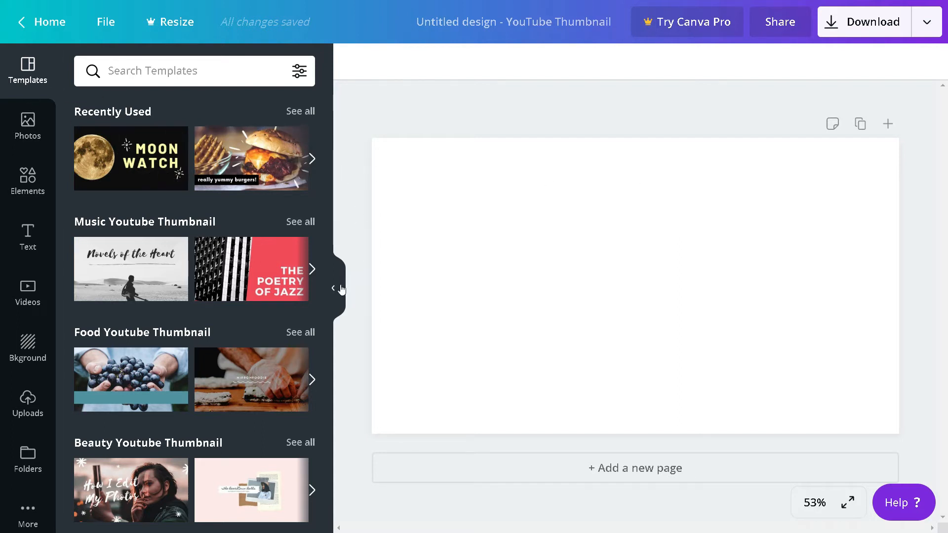
Step: Browse the YouTube thumbnail templates, from the recently used and tutorial rows through the full list of results
left_click(312, 159)
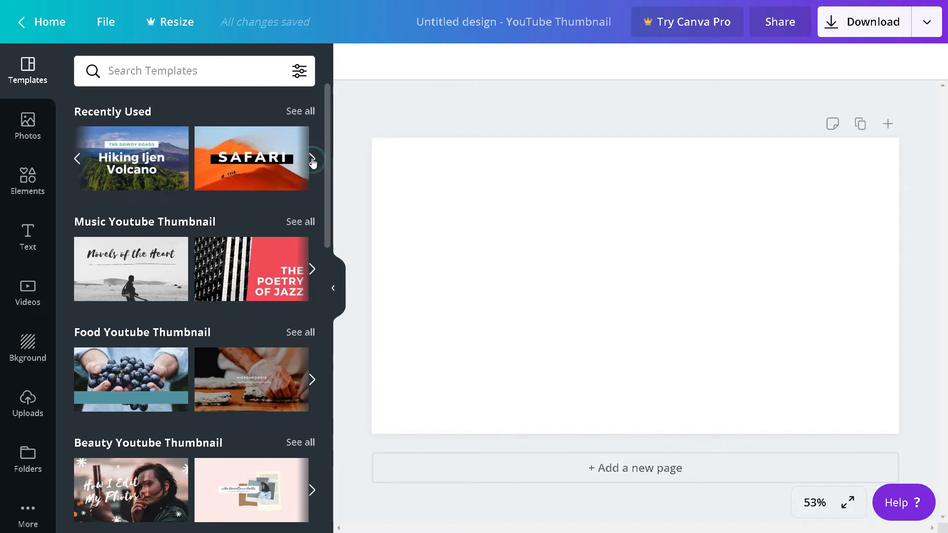
left_click(313, 159)
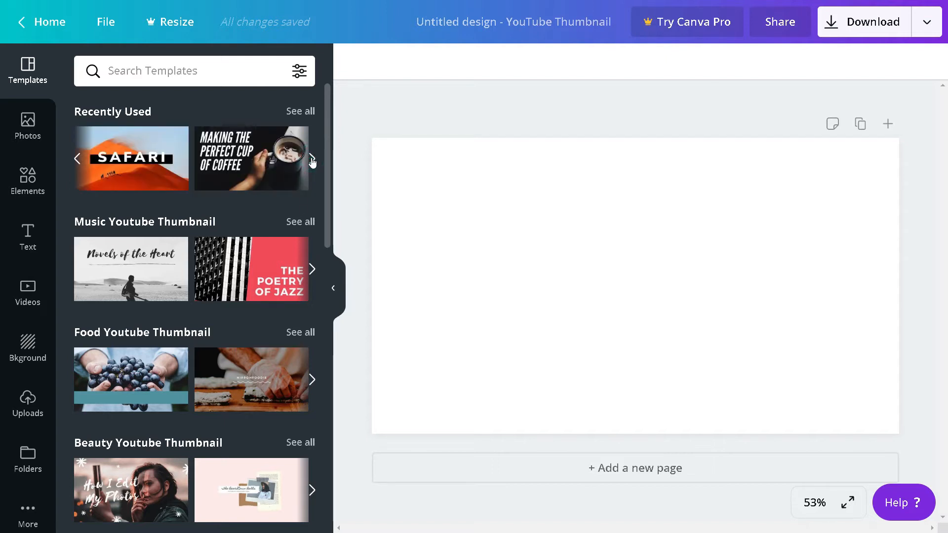
left_click(312, 159)
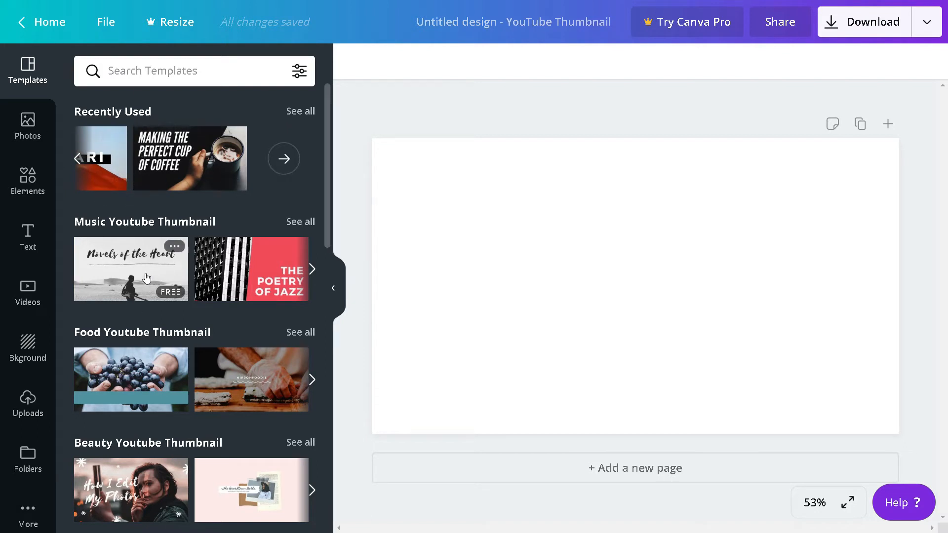
scroll(147, 278, "down", 1)
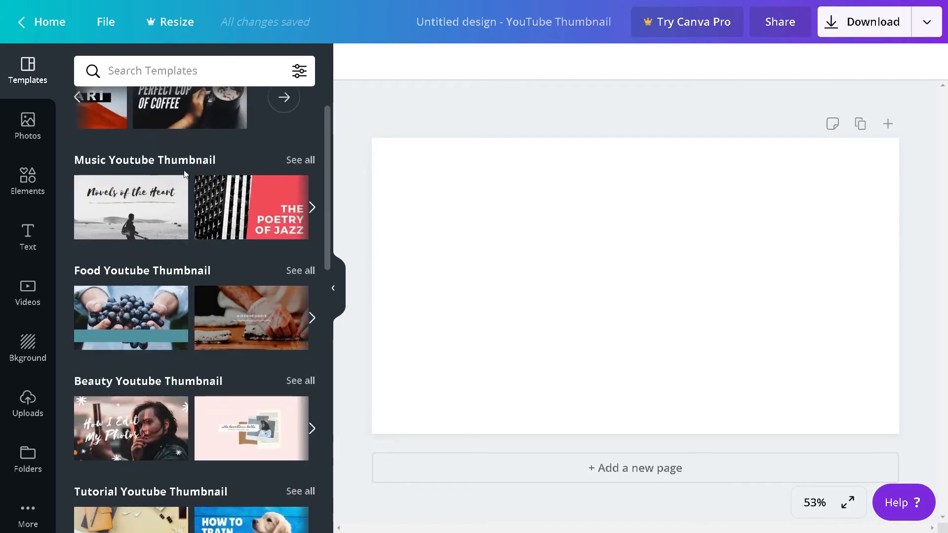
scroll(148, 217, "down", 1)
scroll(148, 222, "down", 1)
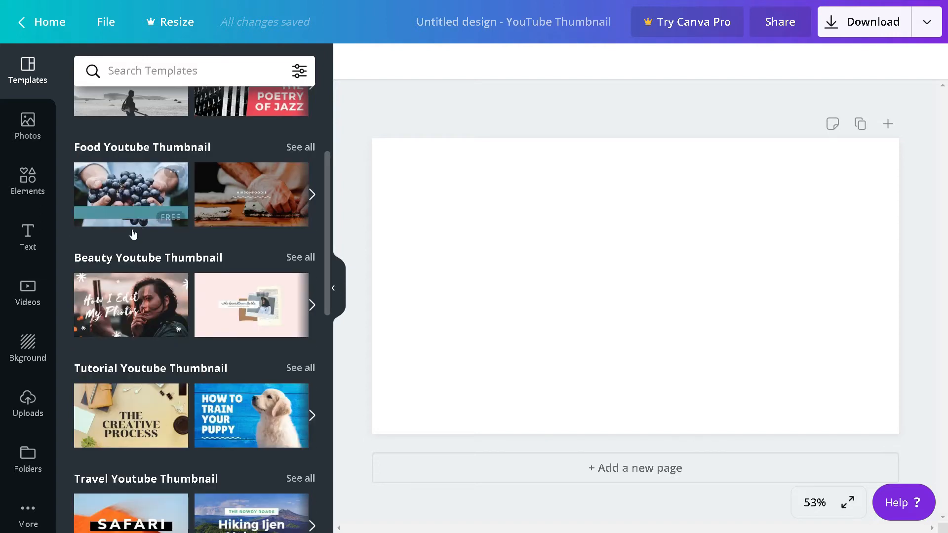
scroll(188, 260, "down", 3)
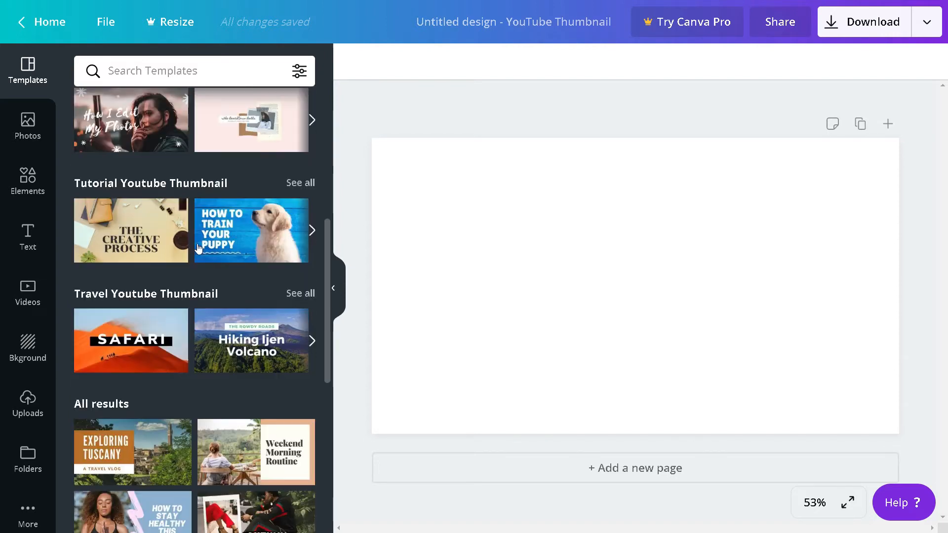
left_click(312, 231)
left_click(311, 234)
scroll(213, 259, "down", 3)
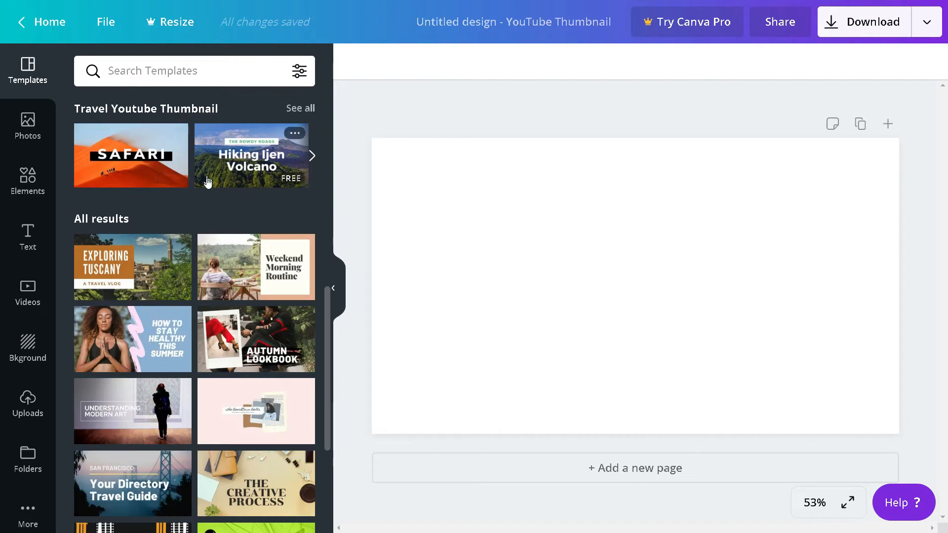
scroll(168, 232, "down", 9)
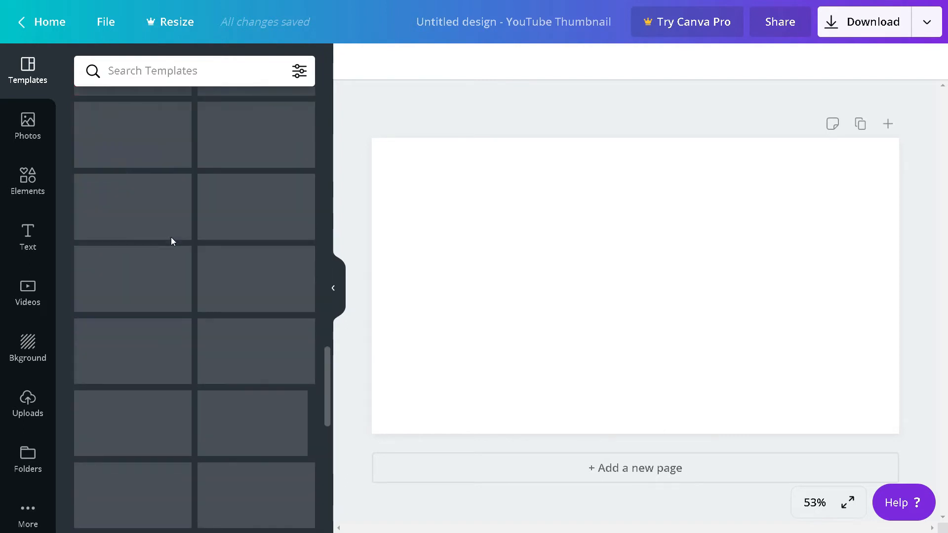
scroll(179, 239, "down", 3)
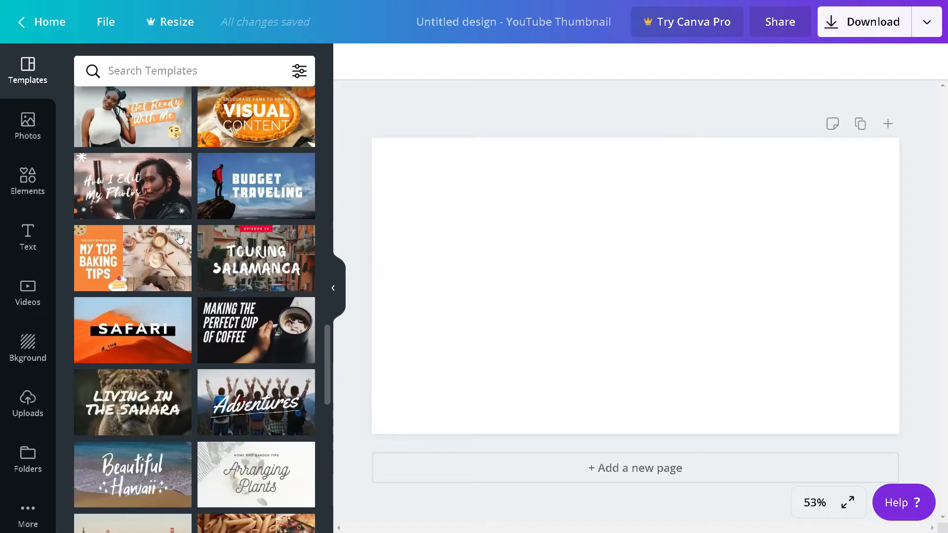
scroll(179, 240, "down", 5)
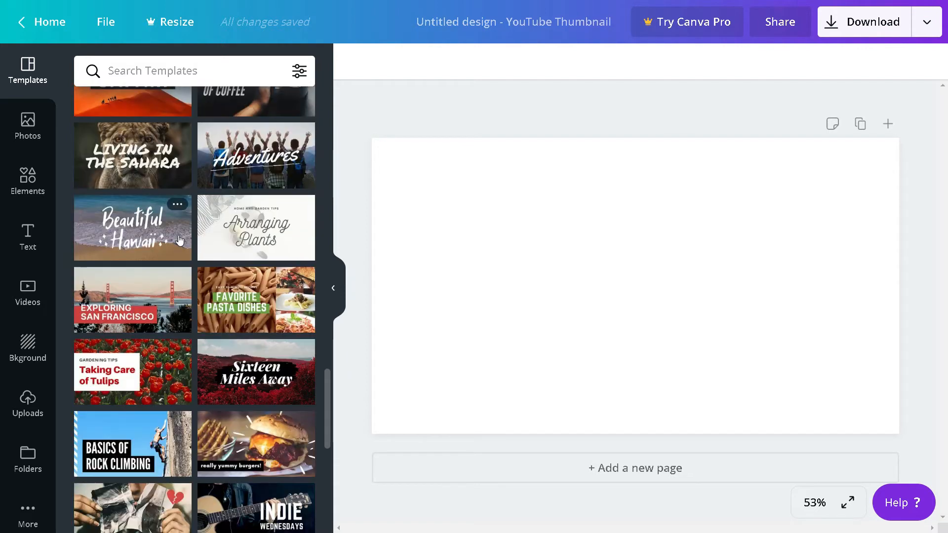
scroll(180, 241, "down", 1)
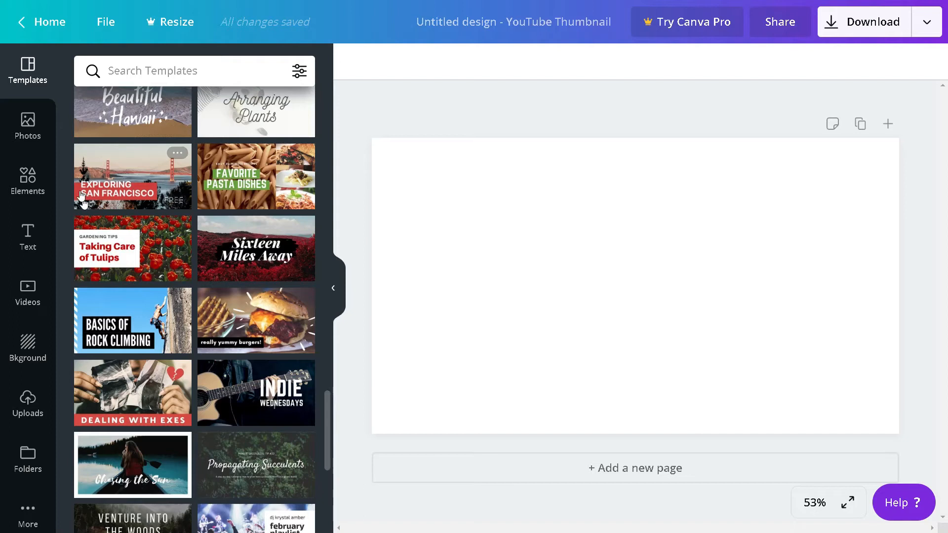
Step: Open the photo library and look through its trending stock photos
left_click(28, 129)
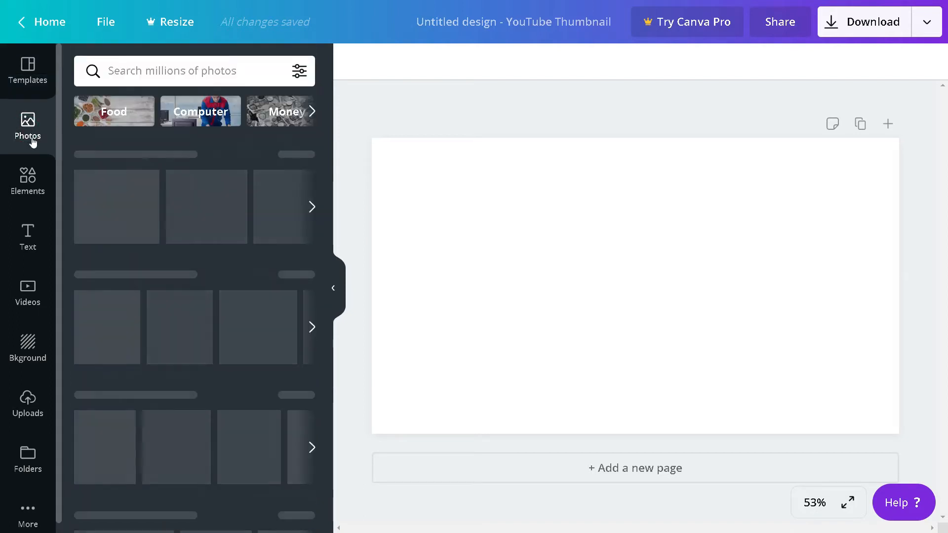
scroll(152, 286, "down", 3)
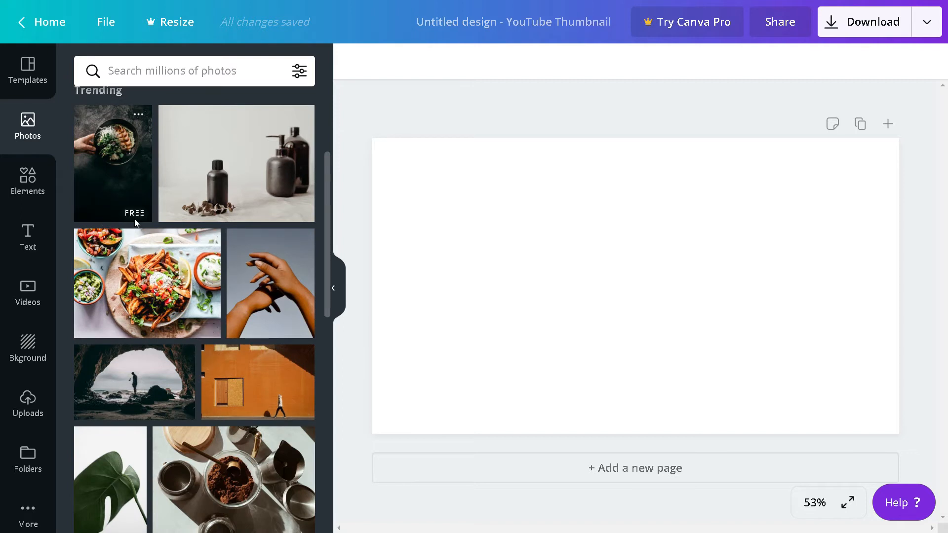
scroll(210, 347, "down", 10)
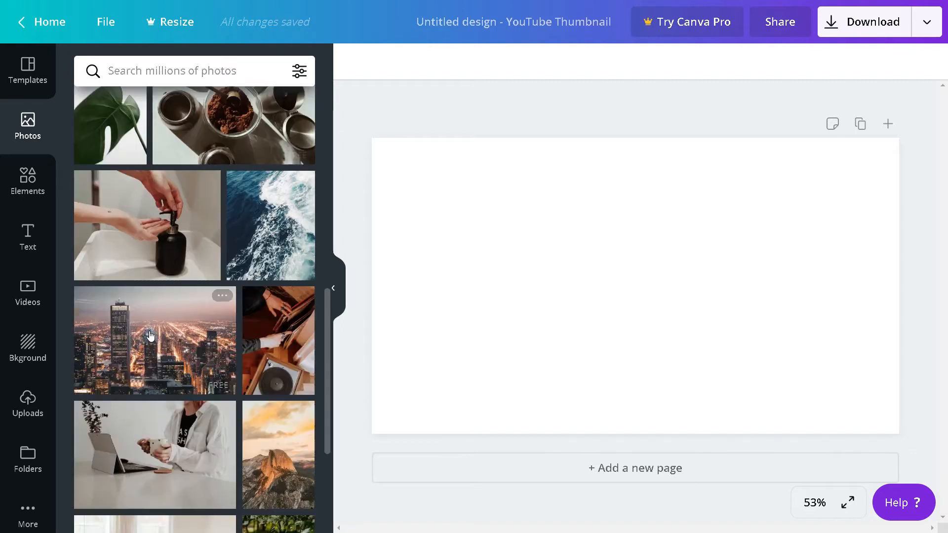
scroll(203, 336, "down", 3)
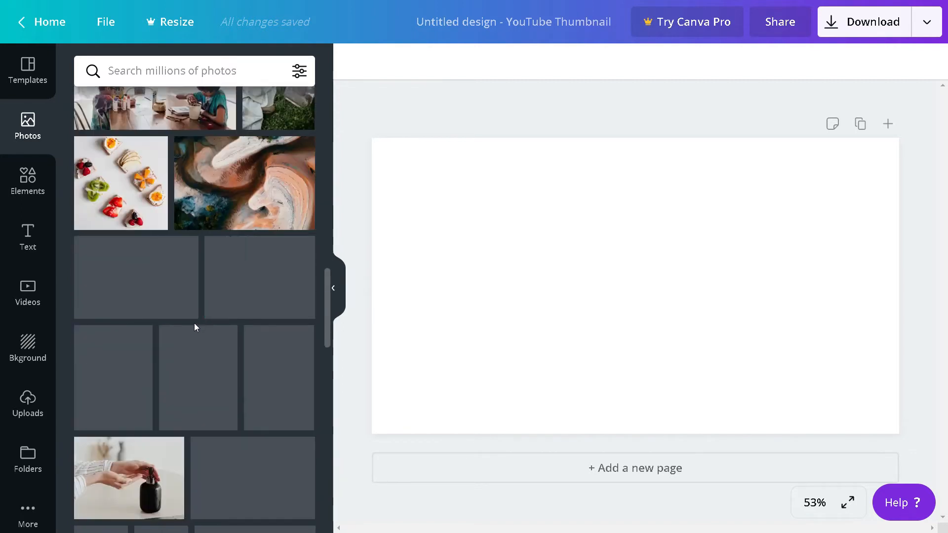
scroll(197, 321, "down", 11)
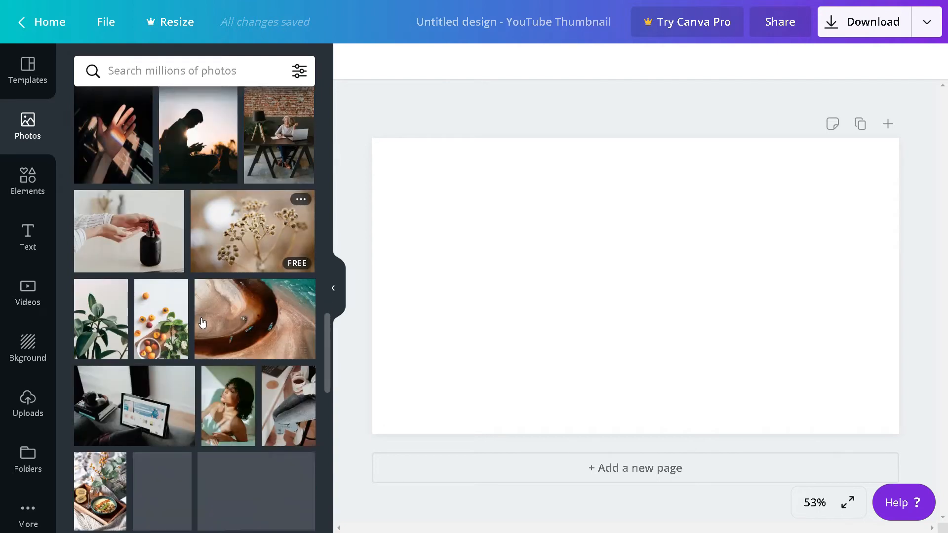
scroll(202, 318, "down", 12)
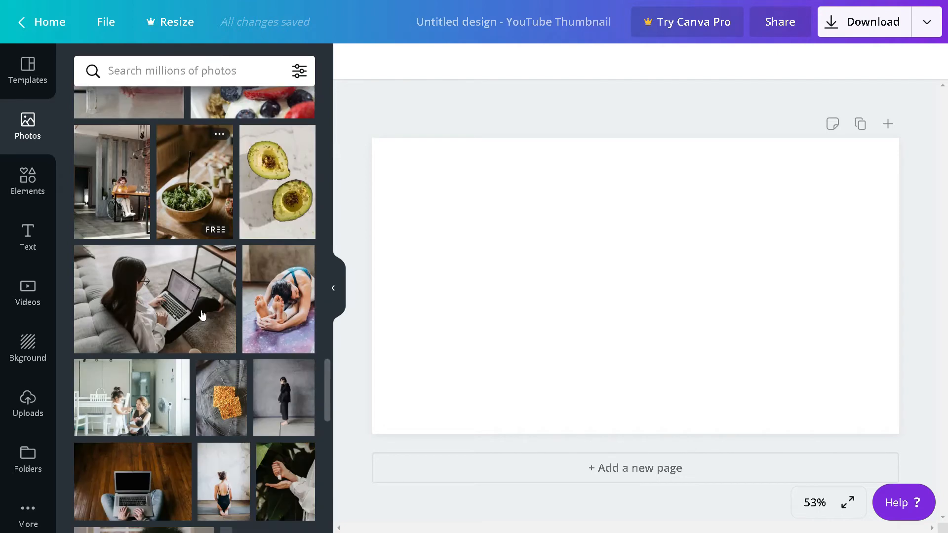
scroll(201, 313, "down", 10)
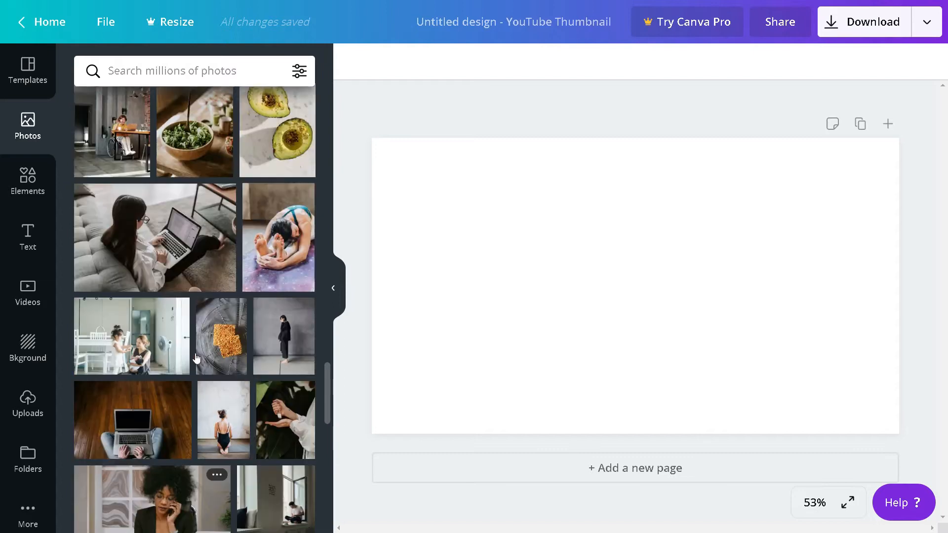
scroll(196, 353, "up", 20)
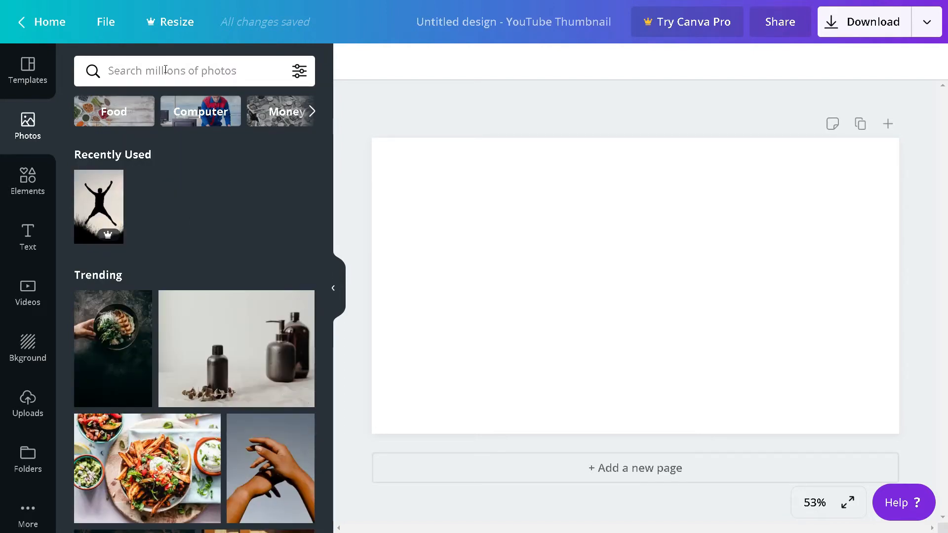
Step: Search the photo library for "STICK" and look through the matching photos
left_click(166, 69)
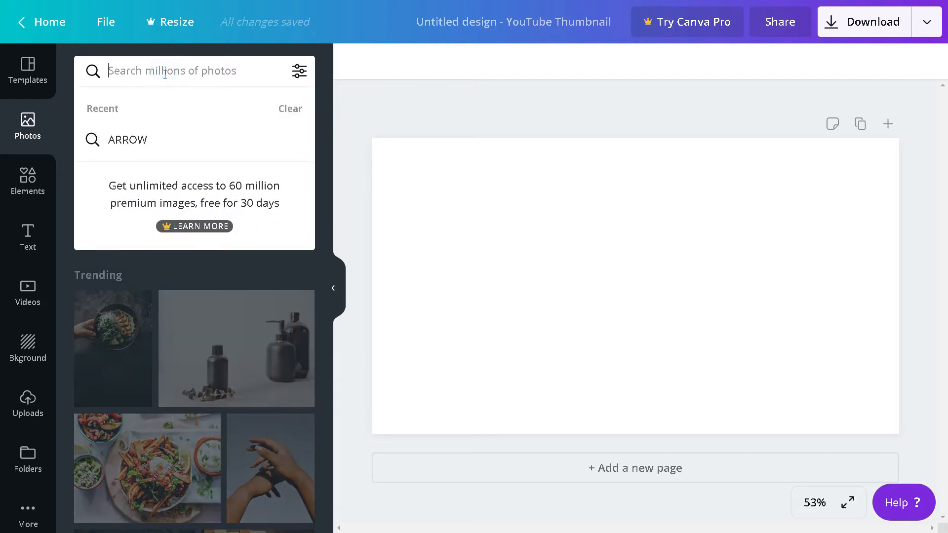
type("STICK")
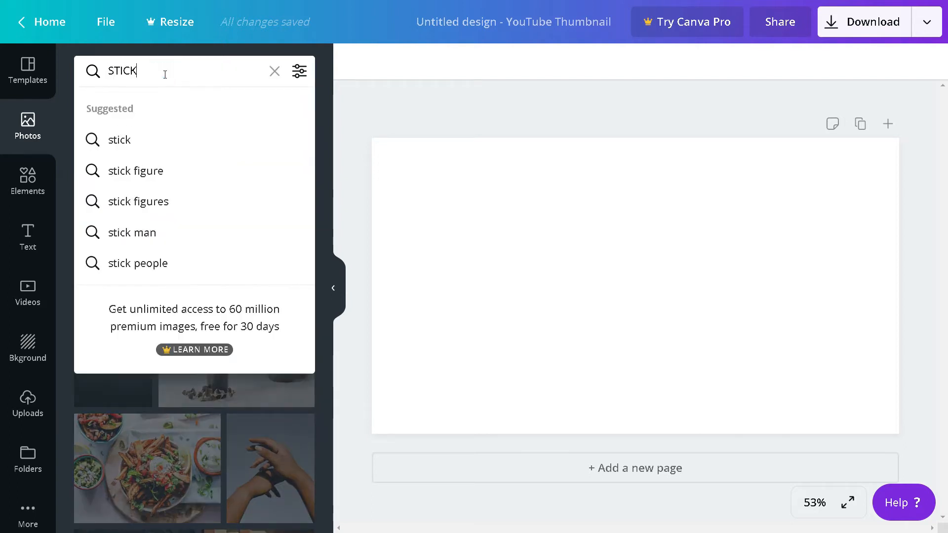
key("Return")
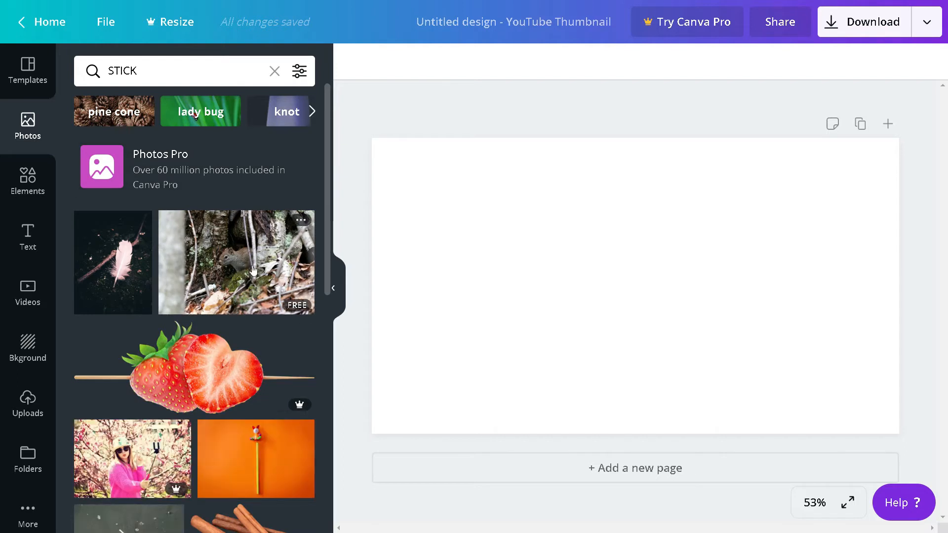
scroll(269, 268, "down", 6)
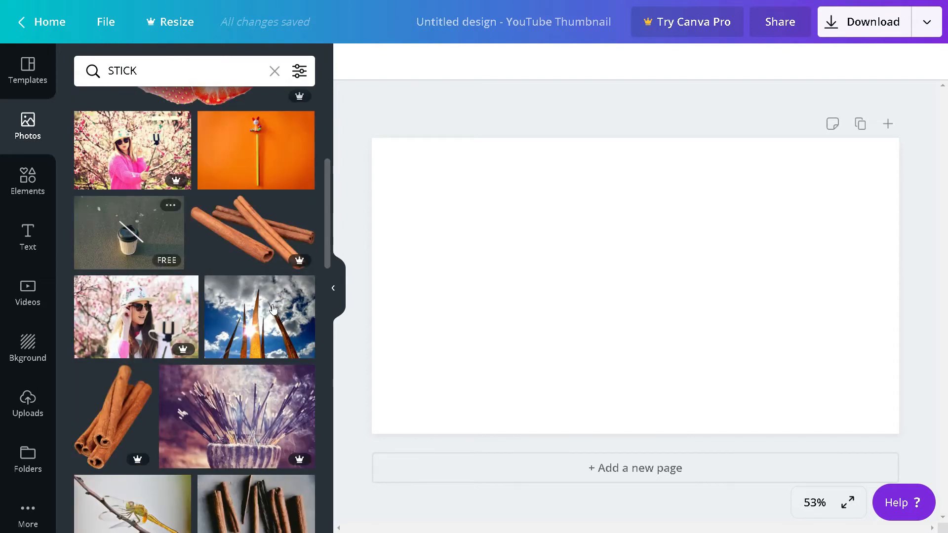
scroll(303, 252, "down", 1)
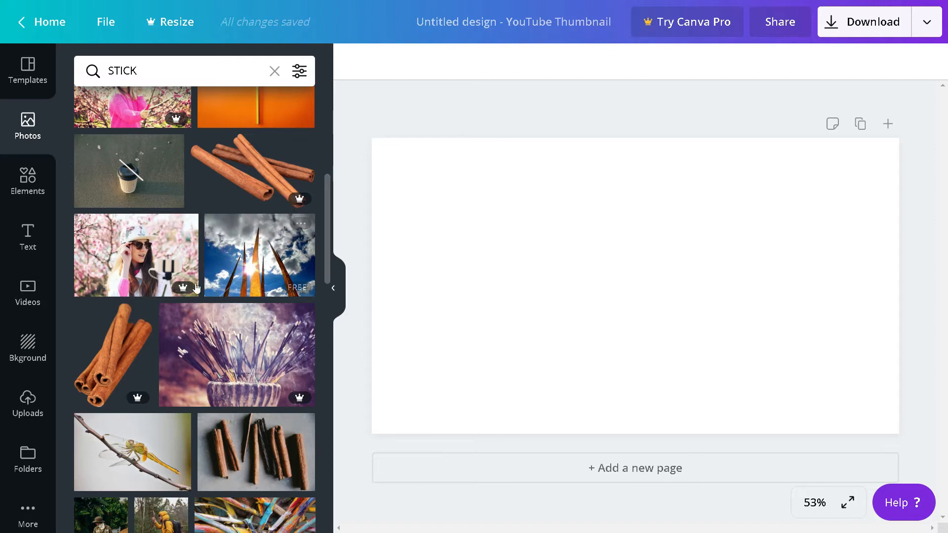
scroll(175, 350, "down", 3)
scroll(248, 391, "down", 7)
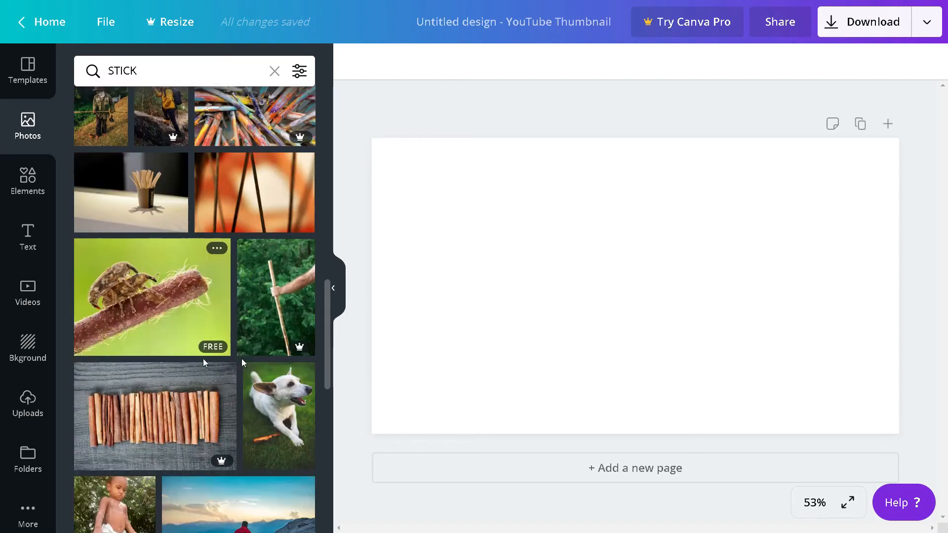
scroll(184, 358, "up", 5)
scroll(185, 335, "up", 10)
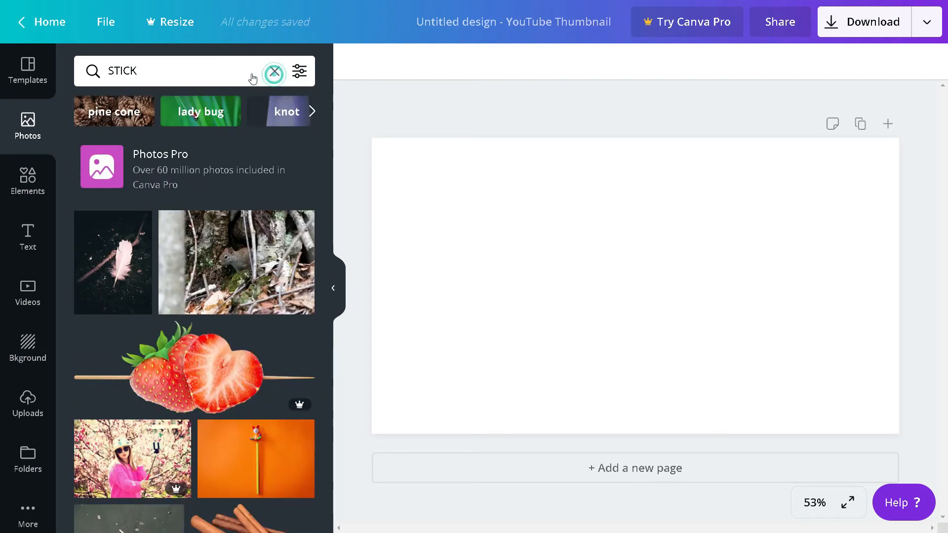
Step: Replace the photo search with "youtube" and look through the matching images
left_click(273, 73)
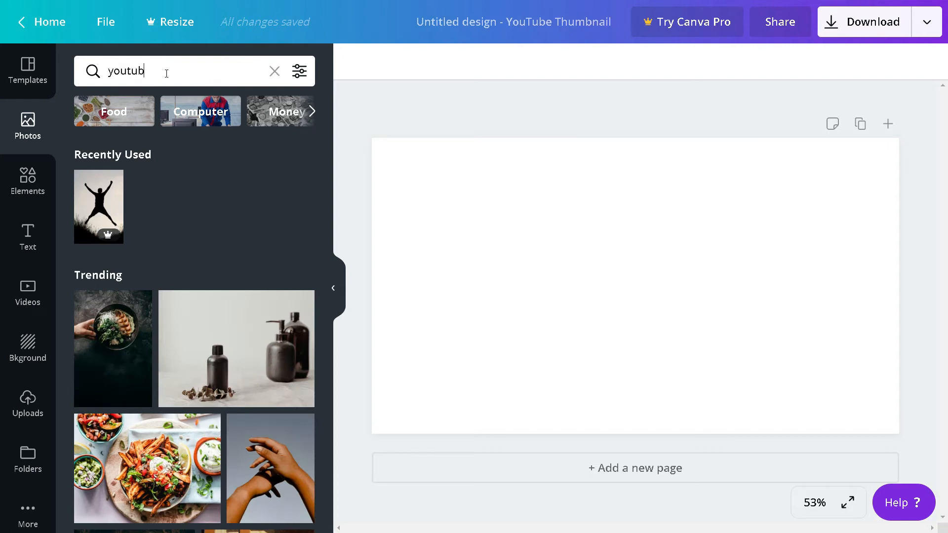
key("Return")
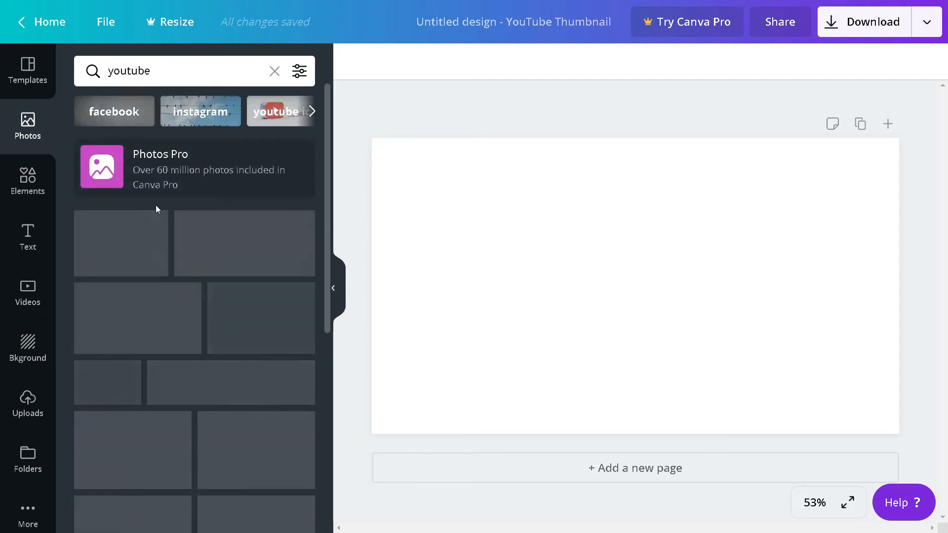
scroll(213, 298, "down", 3)
scroll(214, 298, "up", 3)
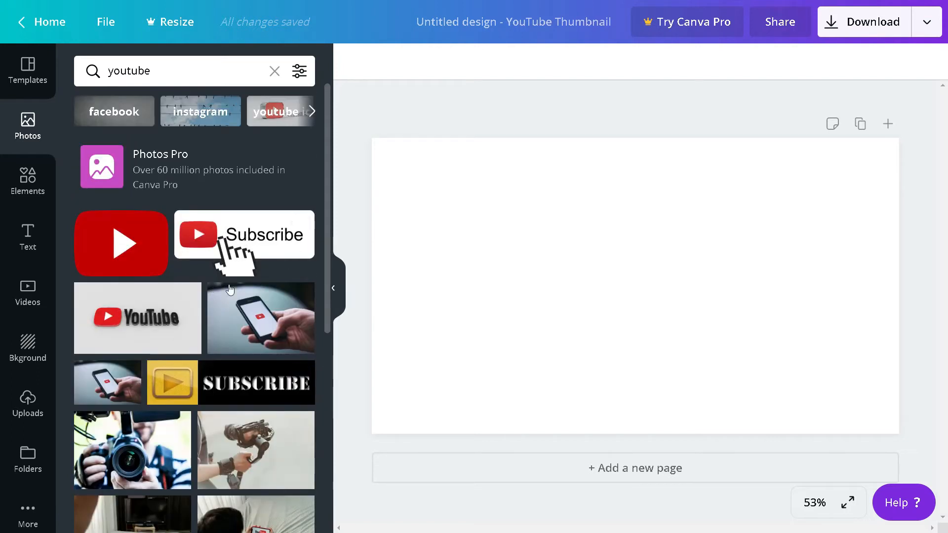
scroll(230, 286, "down", 10)
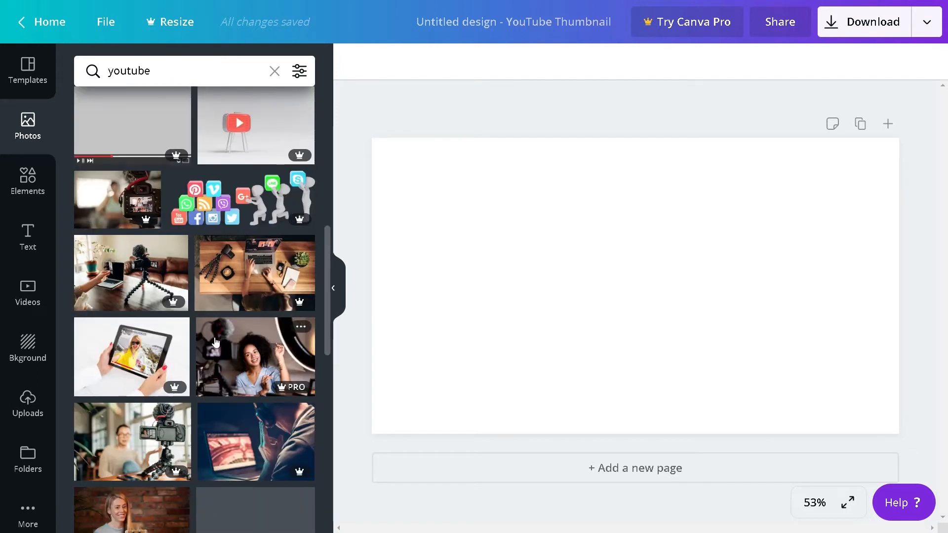
scroll(215, 342, "up", 10)
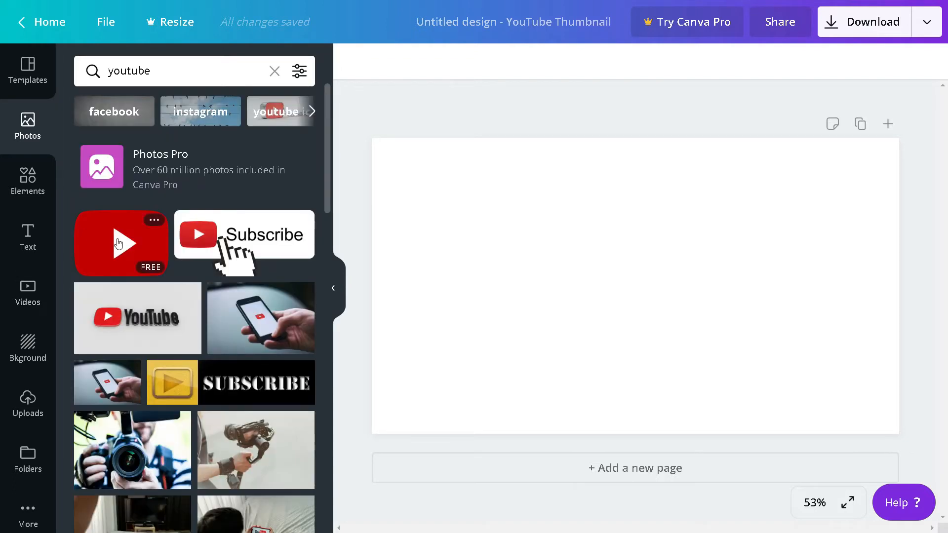
scroll(239, 255, "down", 15)
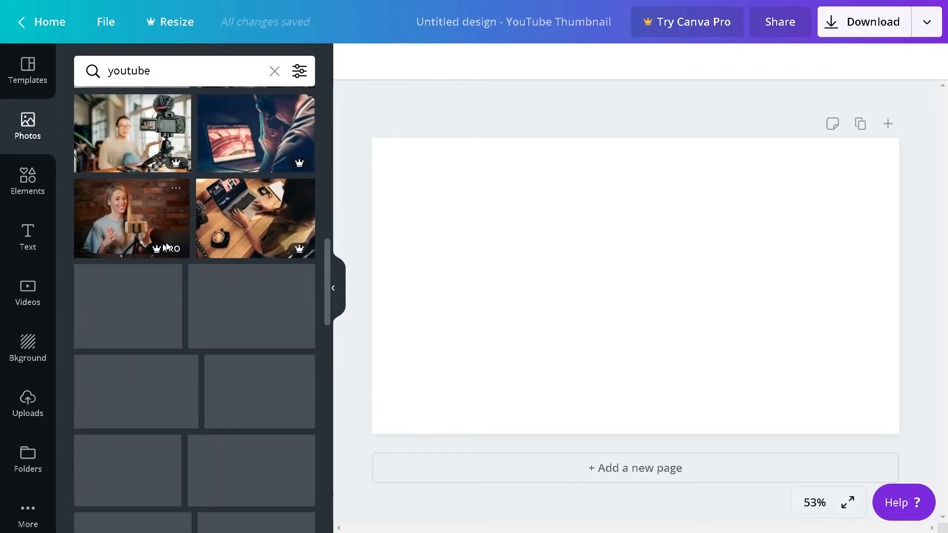
Step: Browse the elements library, from the featured and Coronavirus graphics through grids, shapes, frames and stickers to the hand-drawn collections
scroll(155, 229, "up", 15)
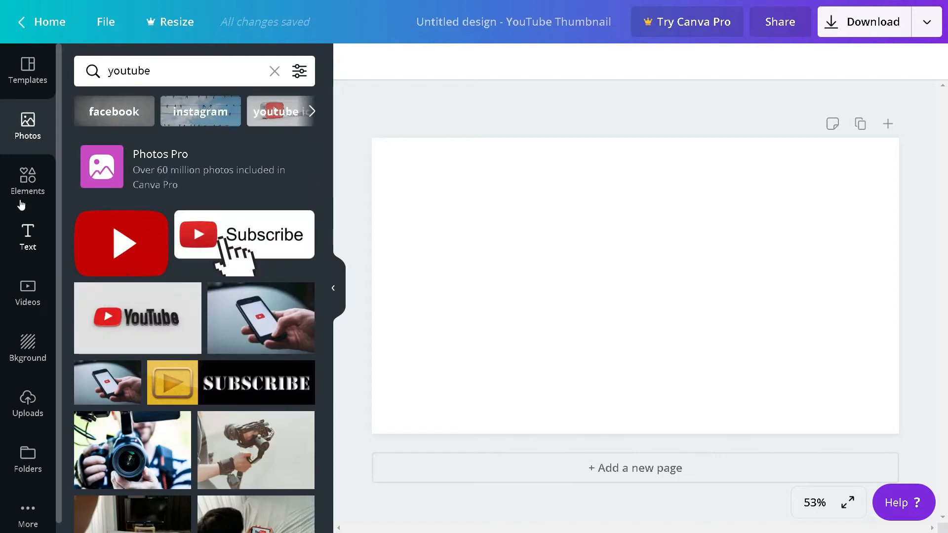
left_click(39, 178)
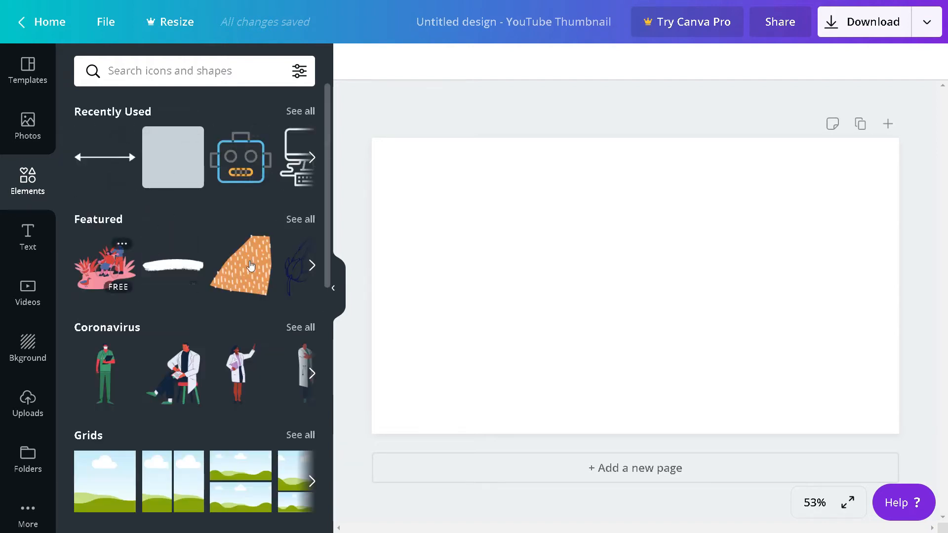
scroll(252, 264, "down", 3)
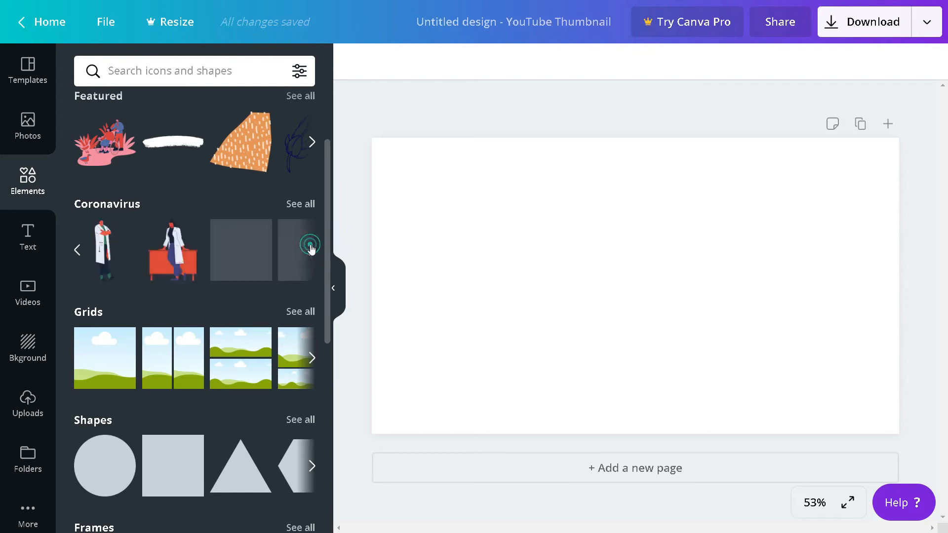
left_click(311, 249)
scroll(208, 277, "down", 6)
scroll(206, 190, "up", 4)
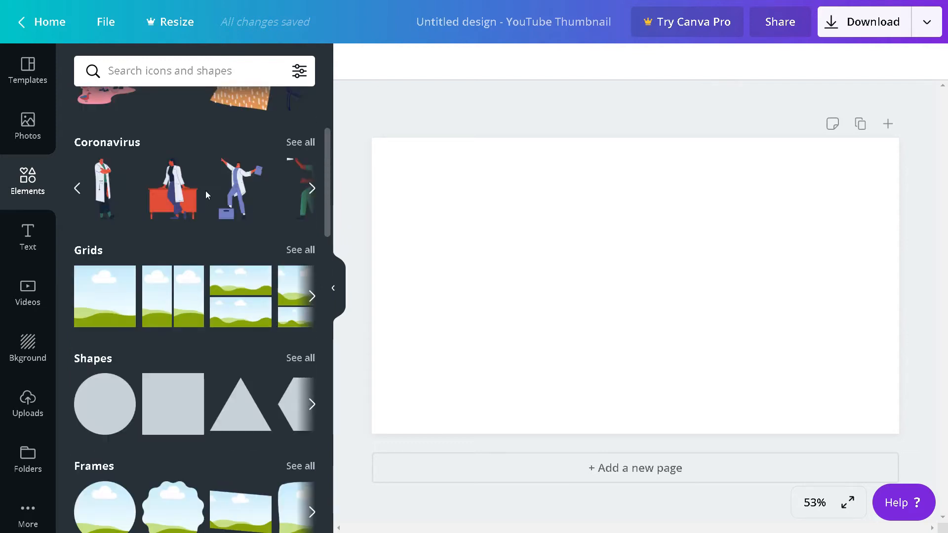
left_click(312, 295)
scroll(163, 250, "down", 4)
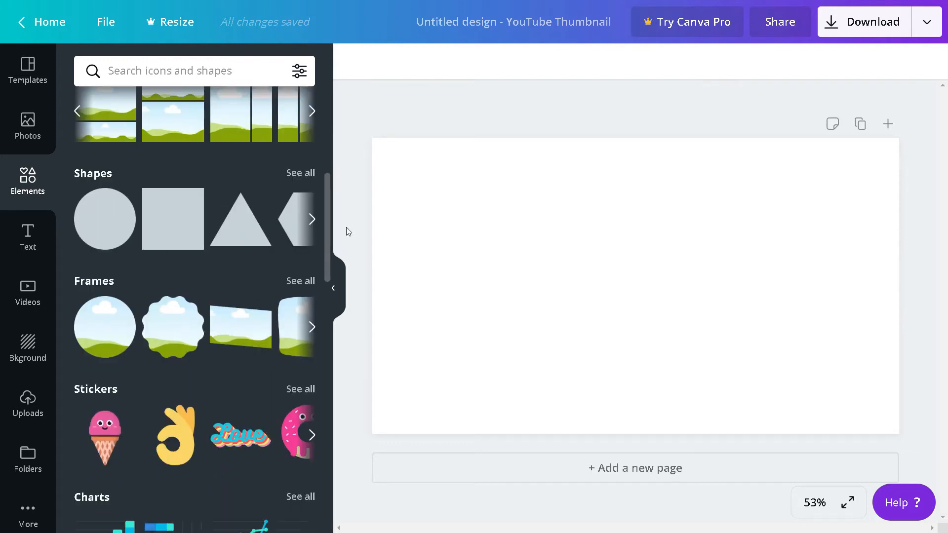
scroll(194, 352, "down", 3)
scroll(131, 309, "down", 15)
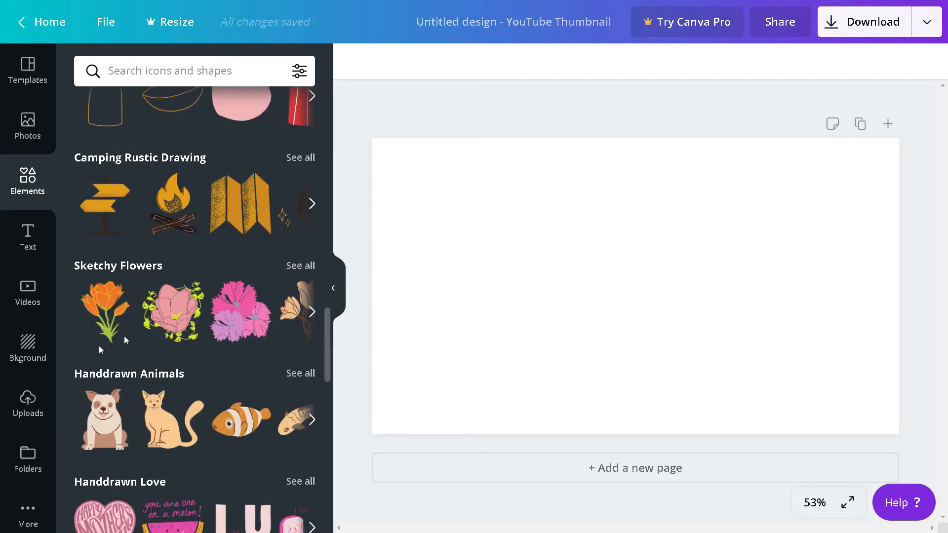
scroll(99, 346, "down", 8)
Step: Look through the text styles and font combinations, and view the stock video library
left_click(29, 232)
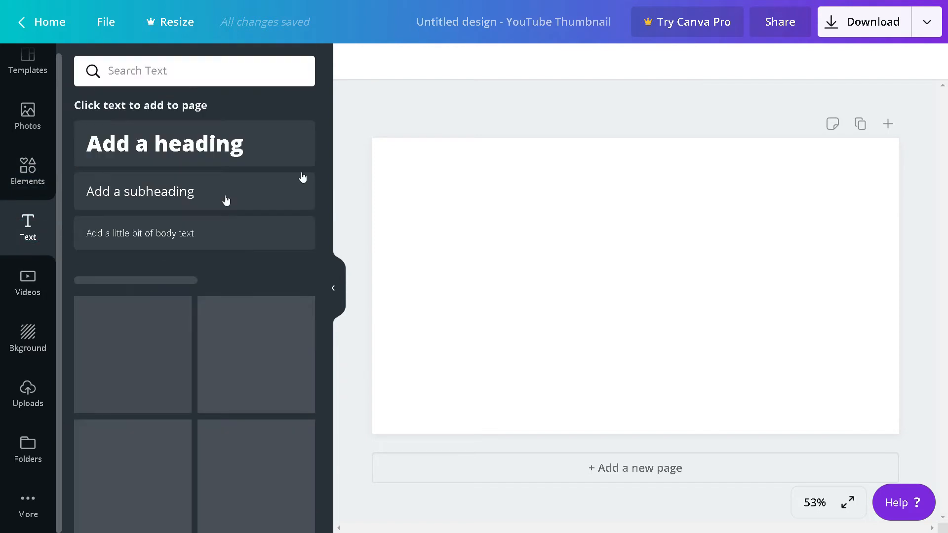
scroll(197, 286, "down", 4)
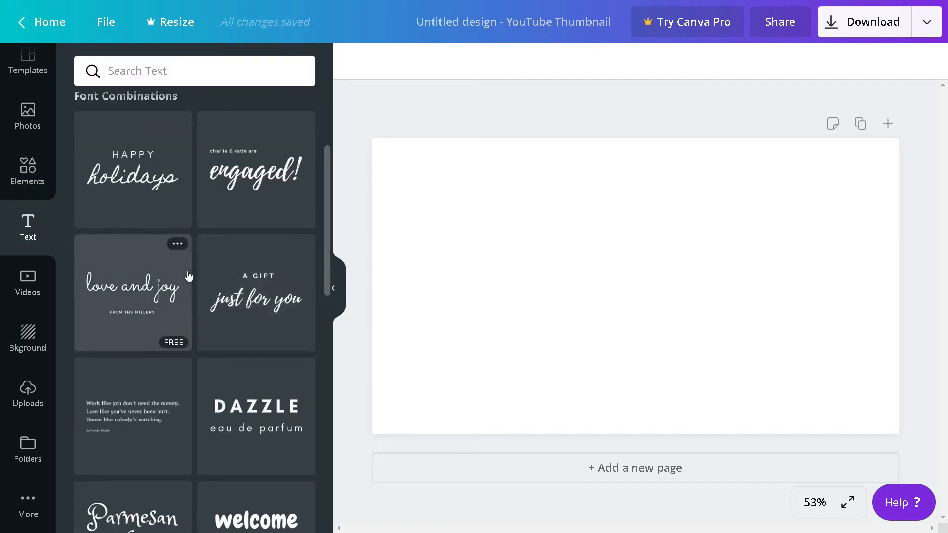
scroll(102, 275, "up", 4)
scroll(195, 265, "down", 8)
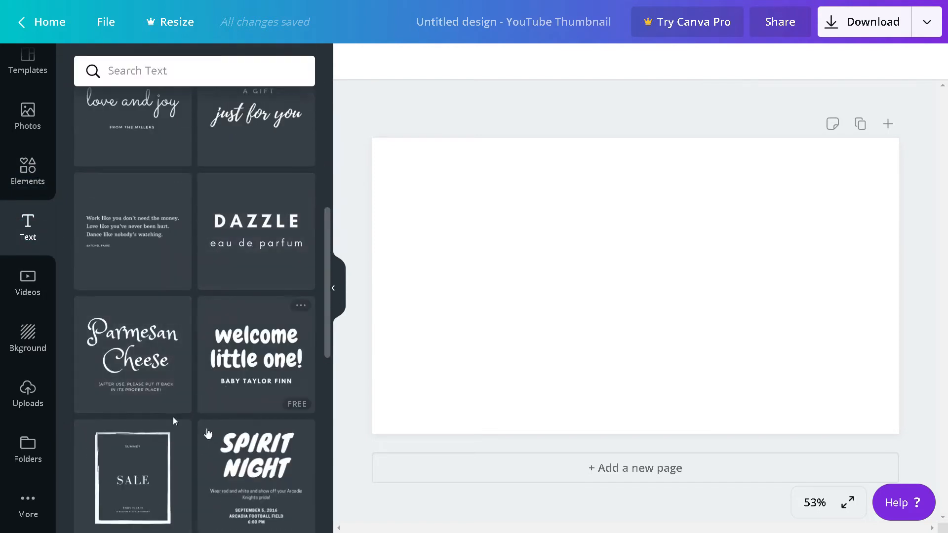
scroll(208, 433, "down", 3)
left_click(34, 291)
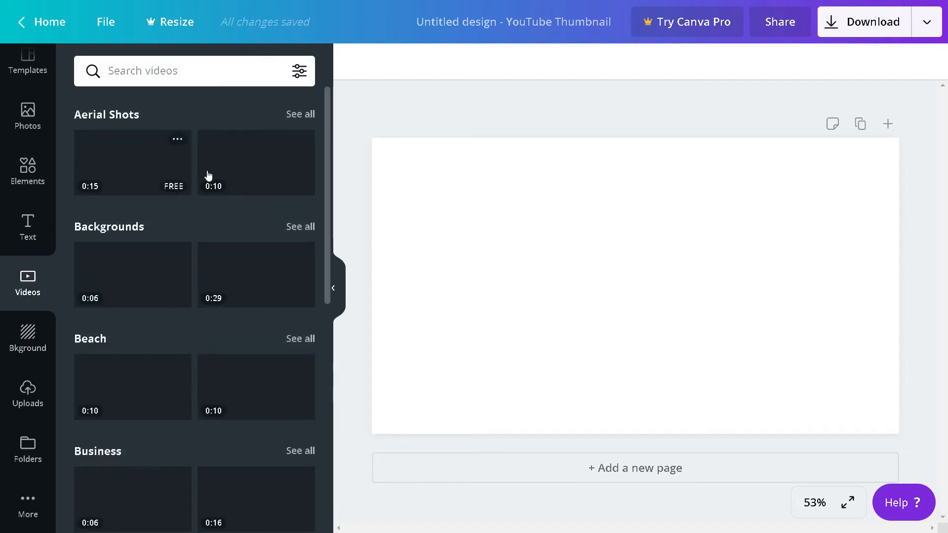
Step: Try a red background colour on the page and change it back to white
left_click(27, 345)
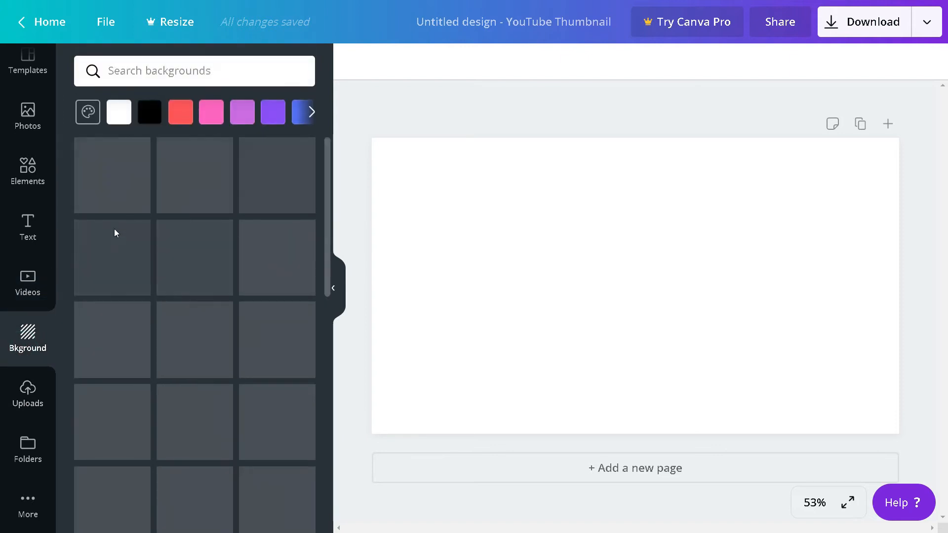
left_click(192, 110)
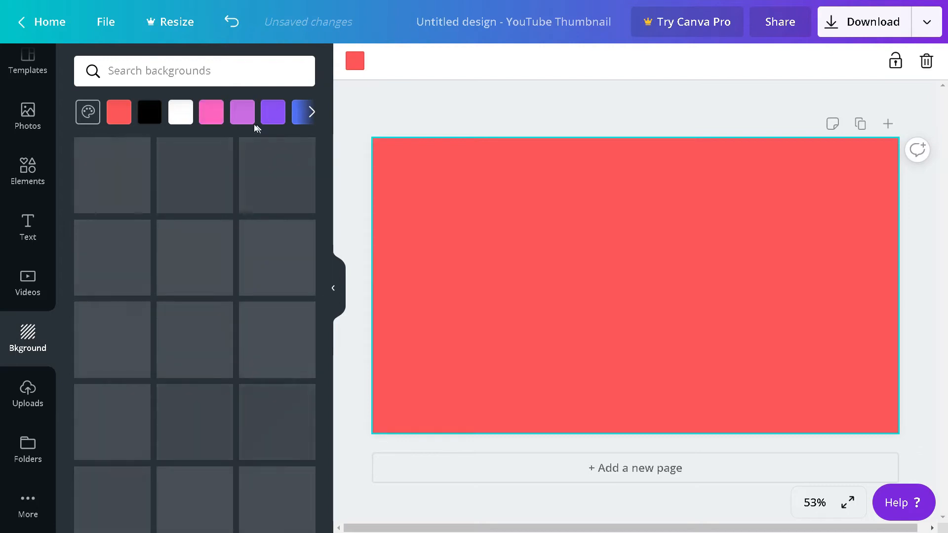
left_click(179, 115)
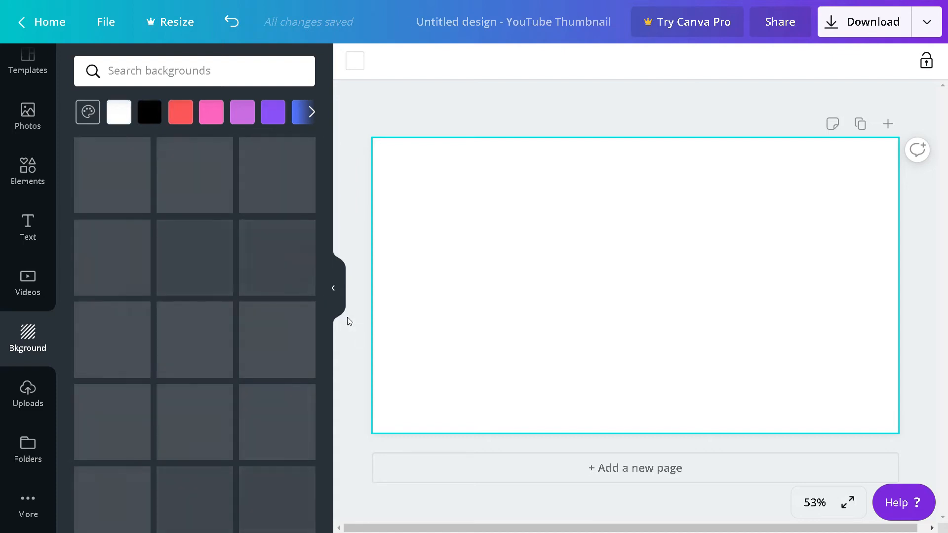
Step: View the uploads library and its file picker, closing the picker without choosing a file
left_click(28, 395)
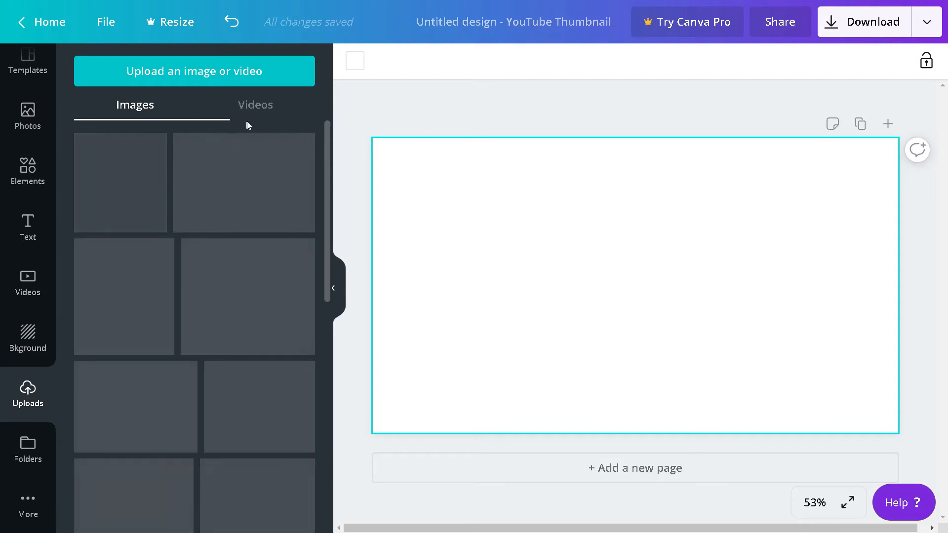
left_click(199, 75)
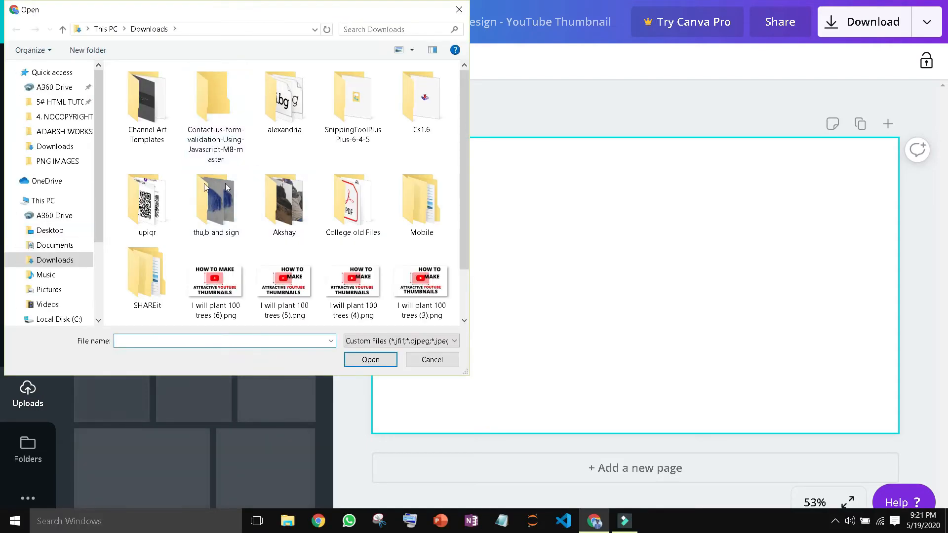
left_click(465, 10)
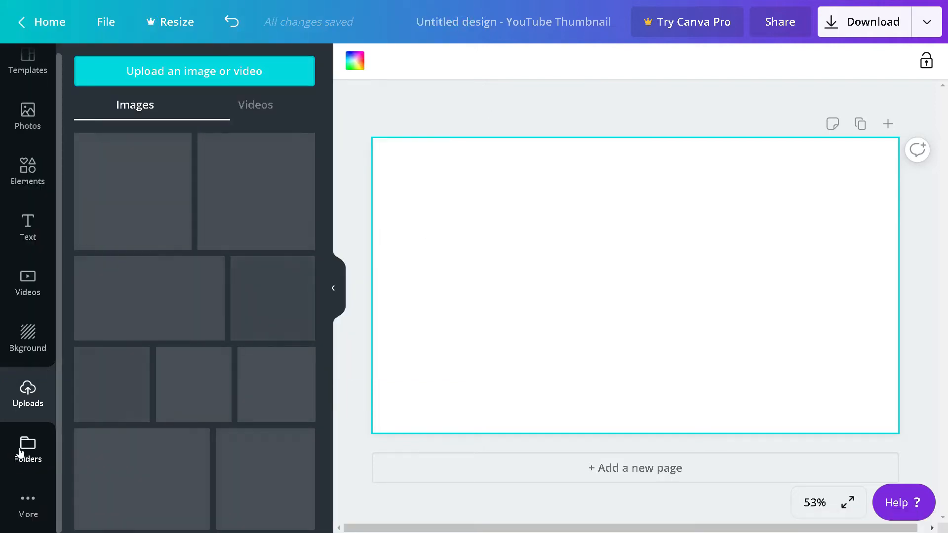
left_click(21, 510)
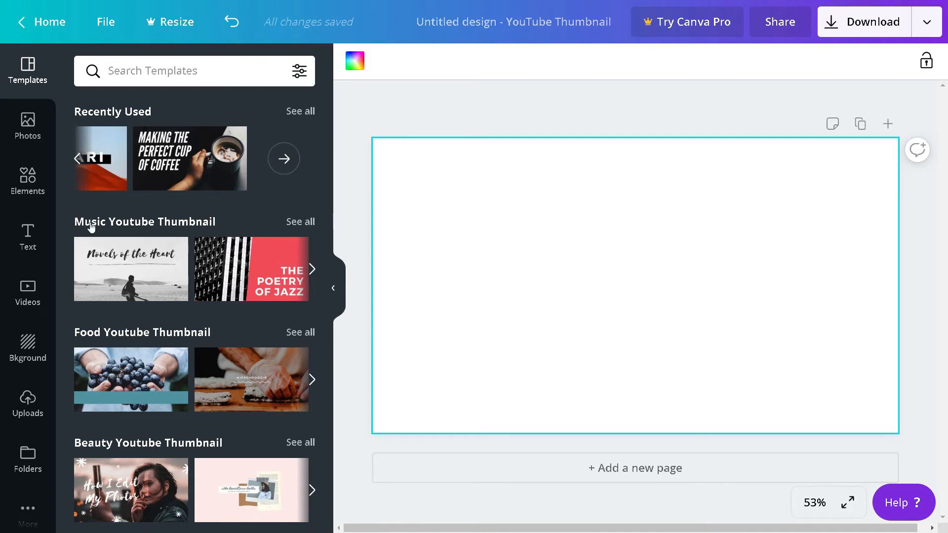
Step: Add a heading to the page reading "HOW TO MAKE"
left_click(15, 246)
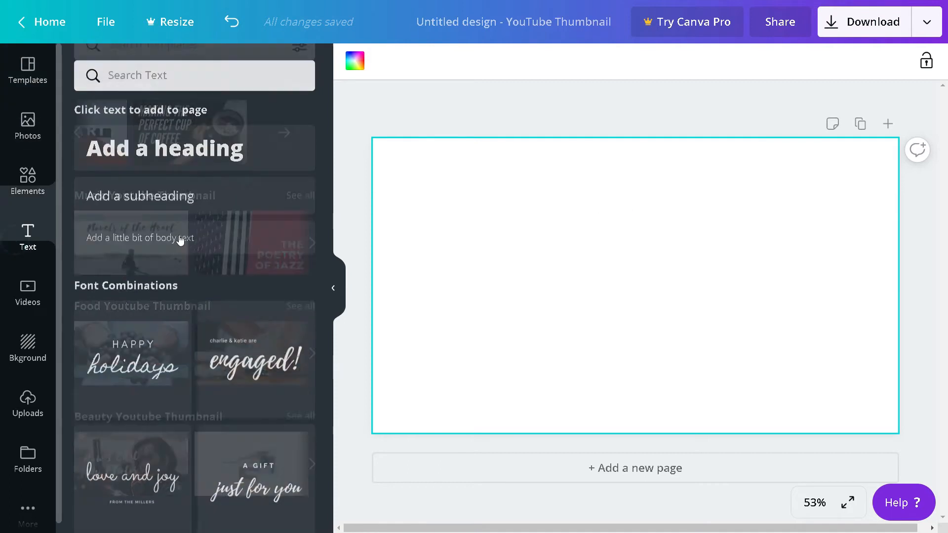
left_click(193, 151)
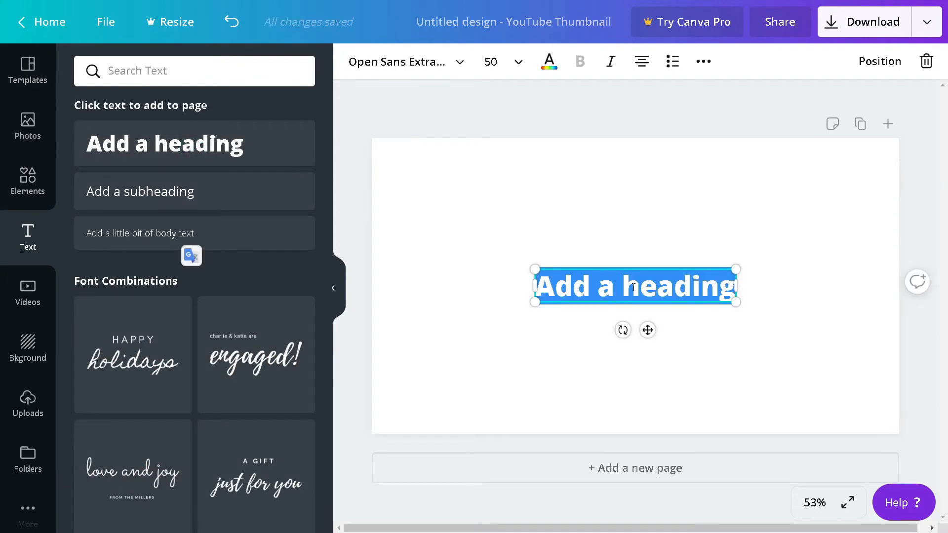
type("HOW TO")
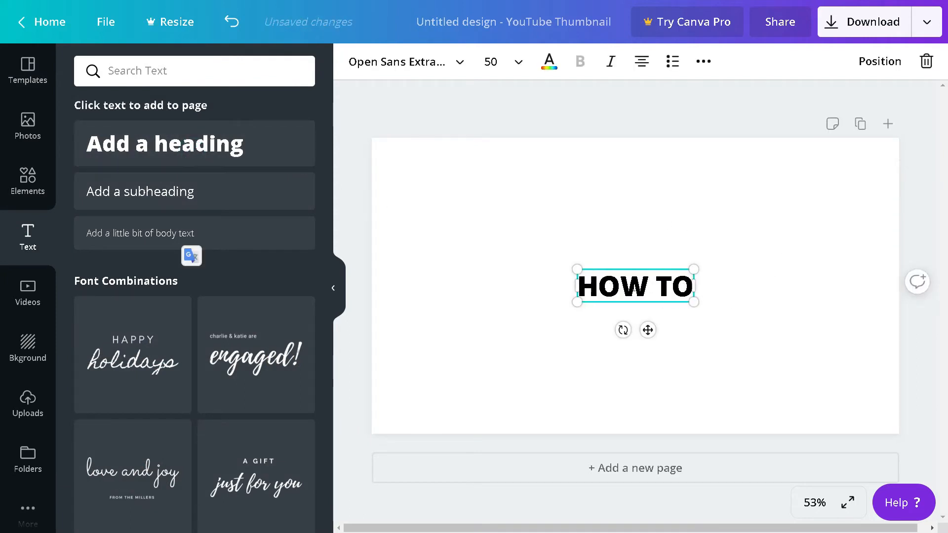
type(" MAKE")
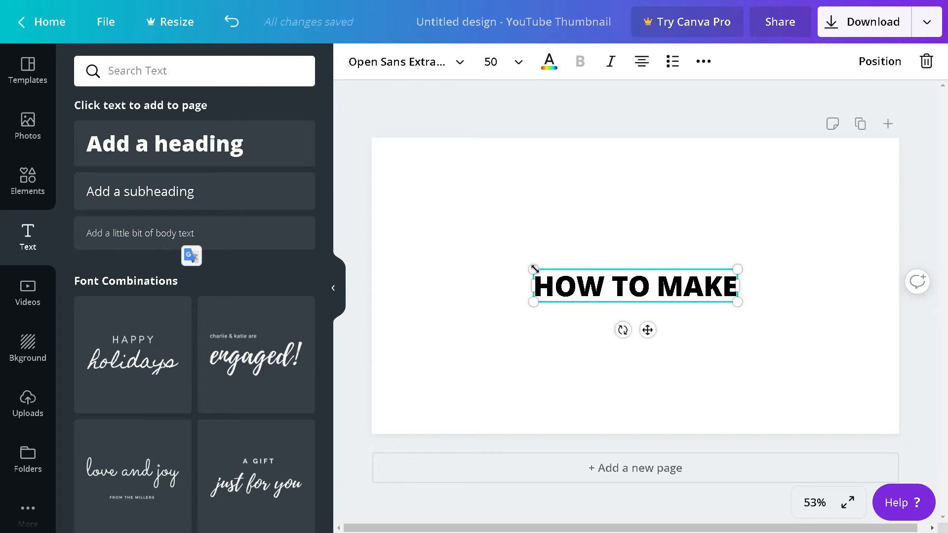
Step: Enlarge the "HOW TO MAKE" heading to a font size of about 88 and centre it at the top of the page
left_click_drag(526, 260, 505, 238)
left_click_drag(481, 218, 391, 133)
left_click(540, 245)
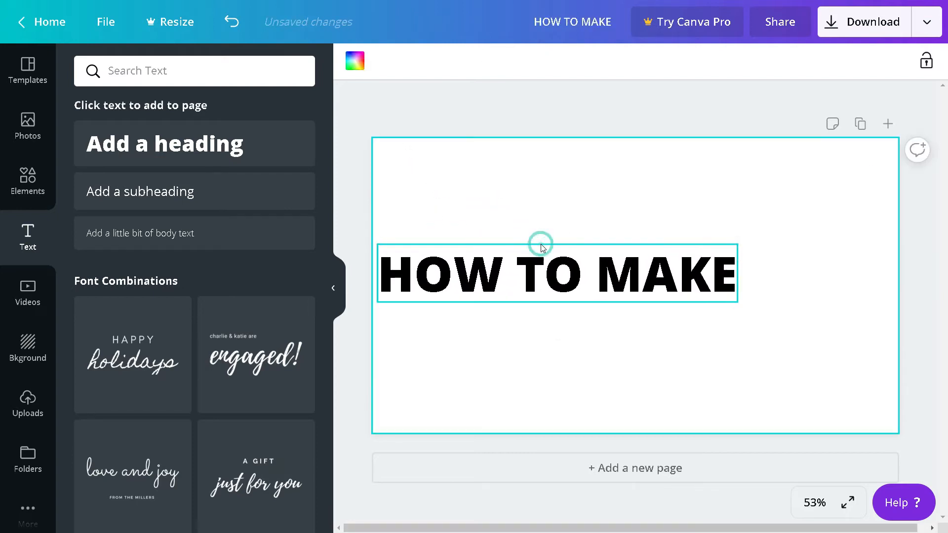
left_click(546, 248)
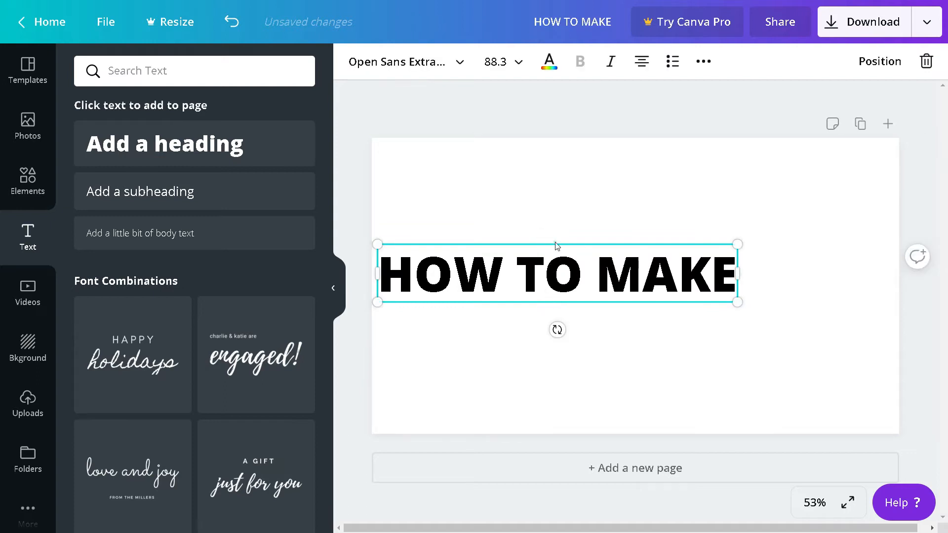
left_click_drag(558, 240, 631, 153)
left_click(768, 266)
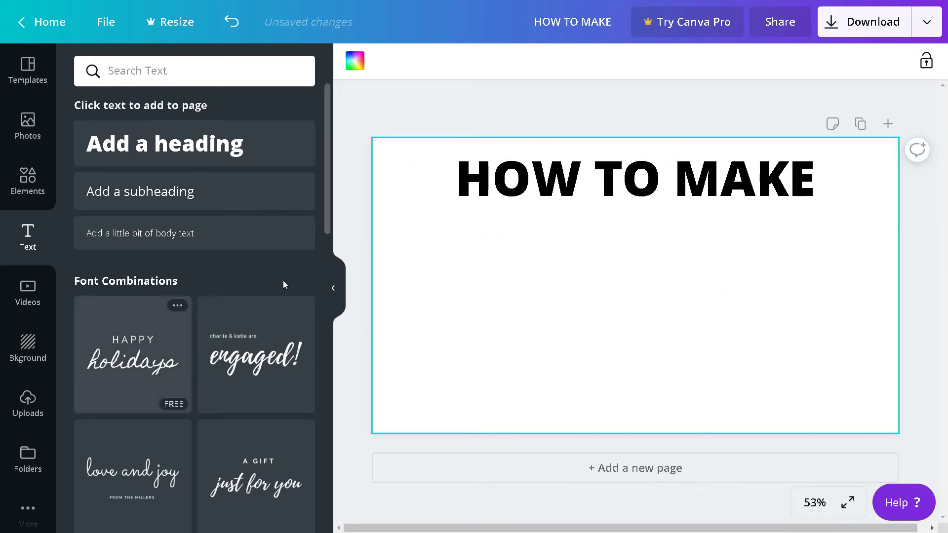
Step: Add two more headings, one reading "ATTRACTIVE YOUTUBE" and one reading "THUMBNAIL"
left_click(170, 150)
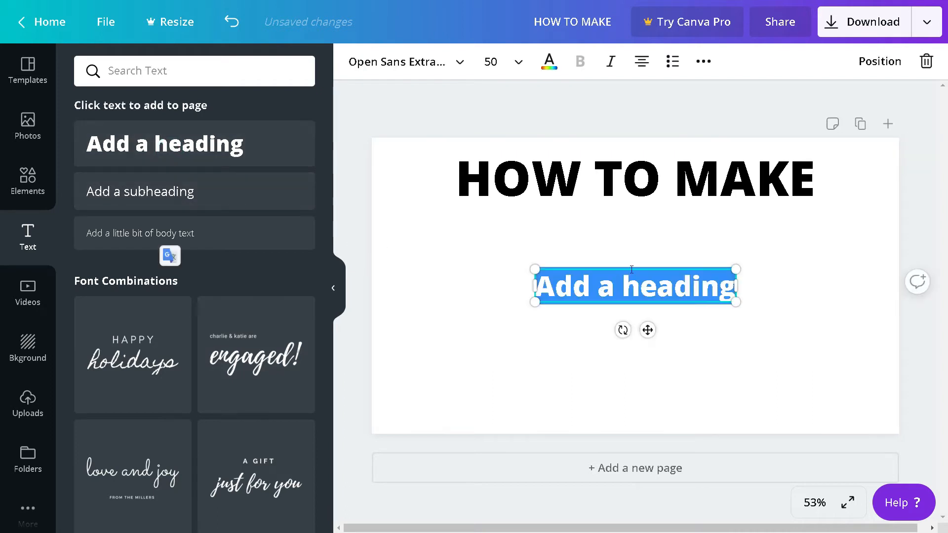
type("ATT")
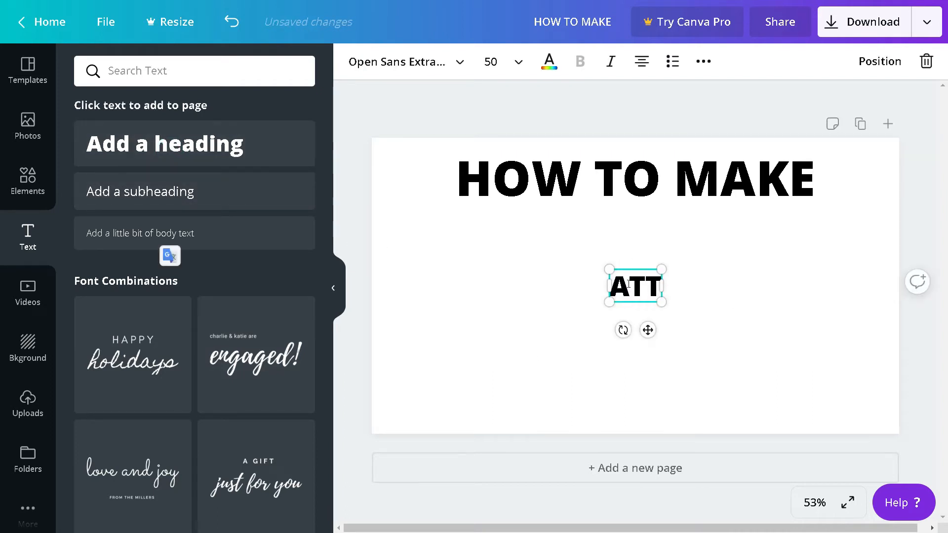
type("RACTIVE")
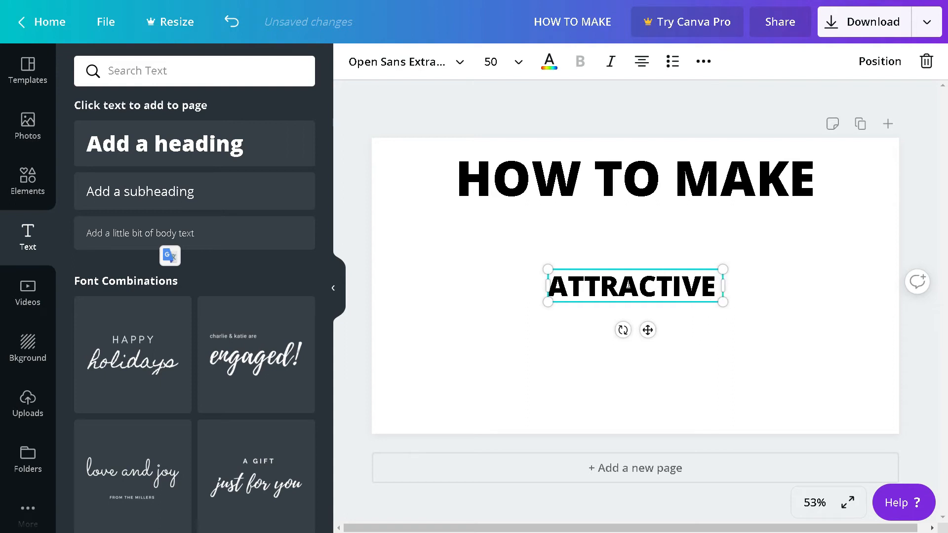
type(" YOUTUBE")
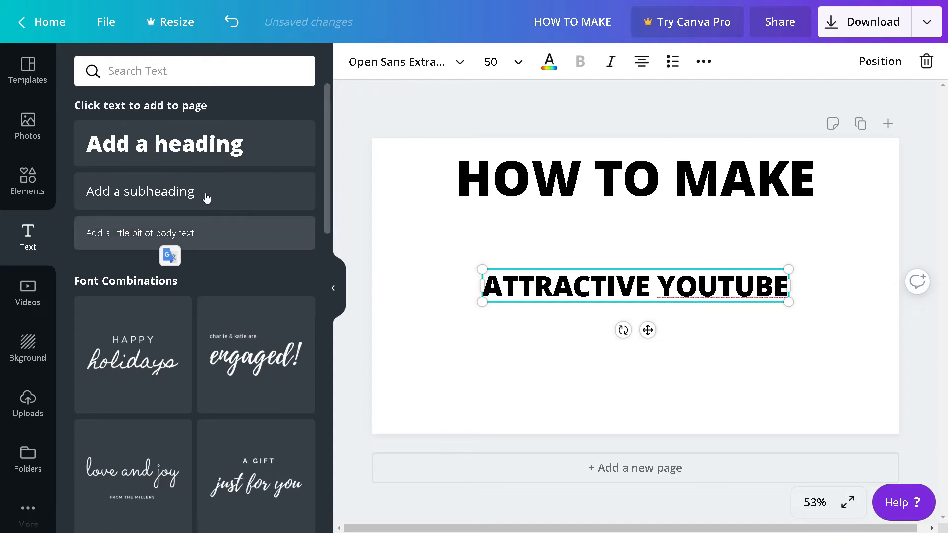
left_click(217, 148)
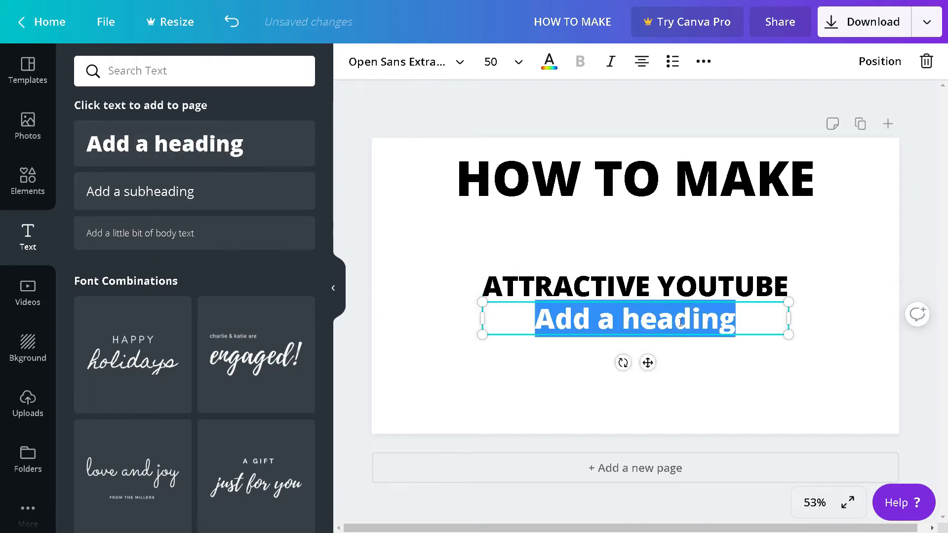
type("THUMBNAIL")
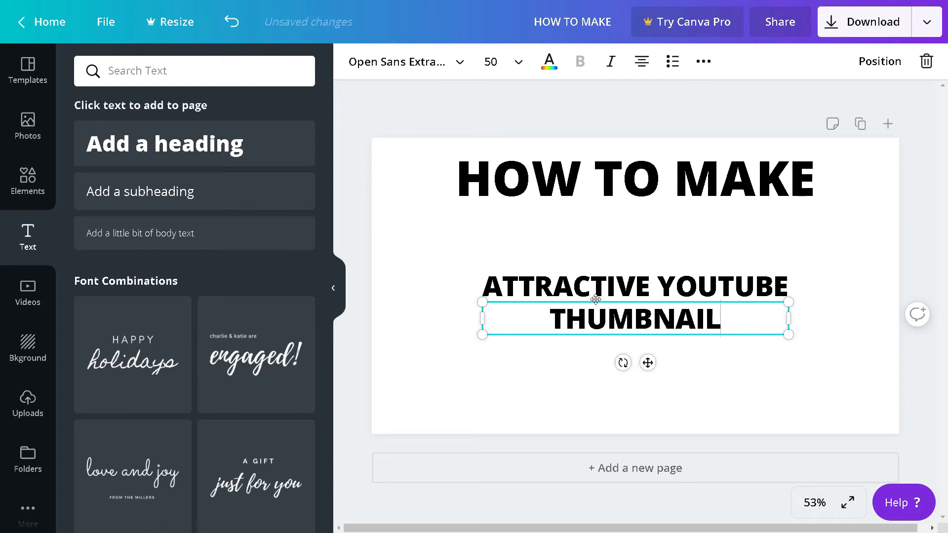
Step: Place the "THUMBNAIL" heading at the bottom centre of the page and "ATTRACTIVE YOUTUBE" just above it
left_click_drag(597, 300, 601, 391)
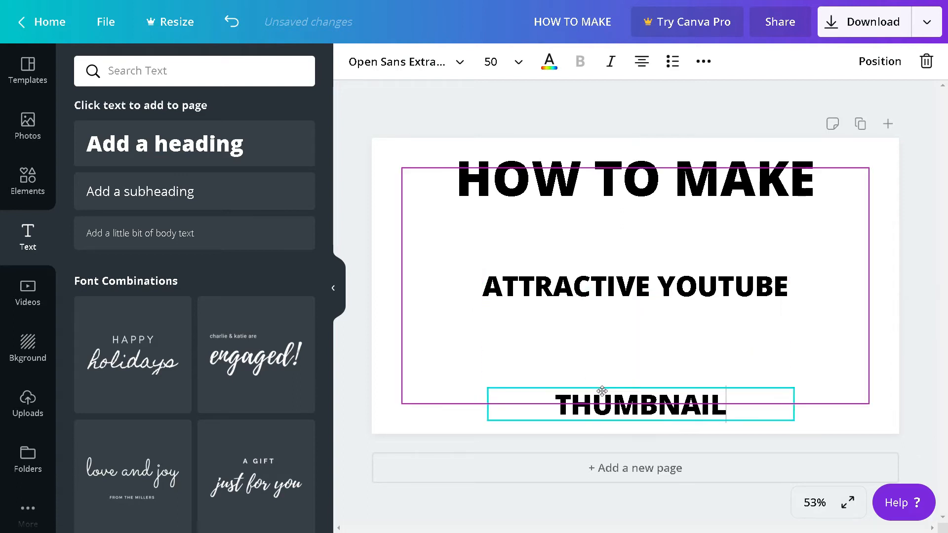
left_click(579, 279)
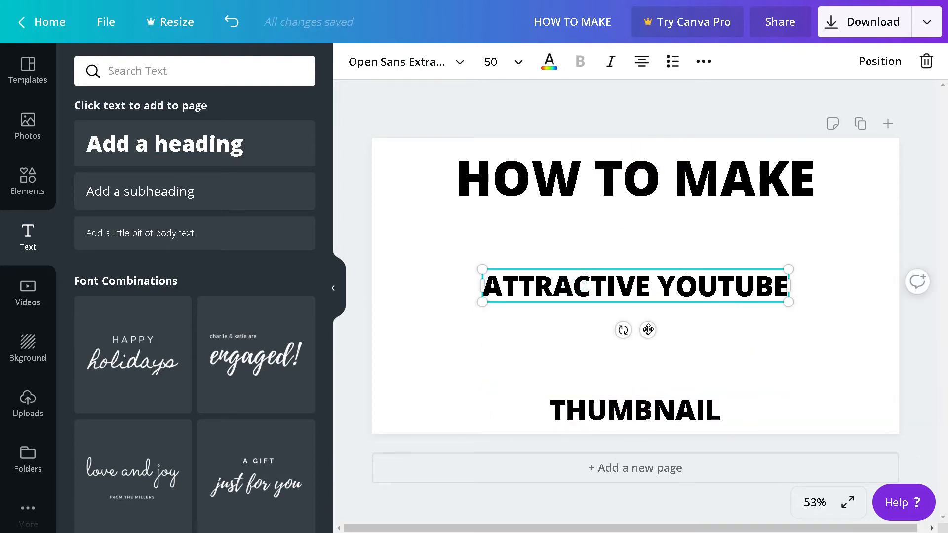
left_click_drag(648, 330, 646, 402)
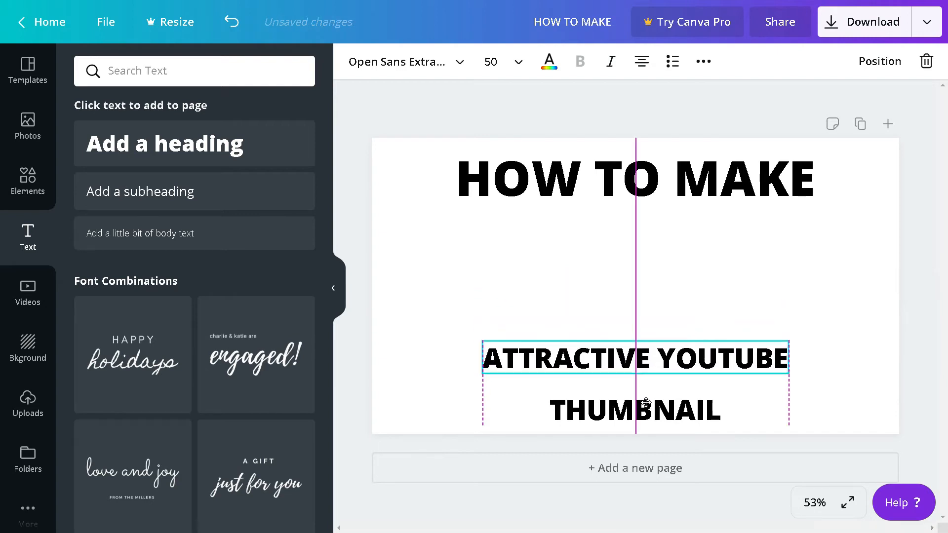
Step: Enlarge the "THUMBNAIL" heading to a font size of about 65 and centre it beneath "ATTRACTIVE YOUTUBE"
left_click(557, 410)
left_click_drag(483, 393, 410, 301)
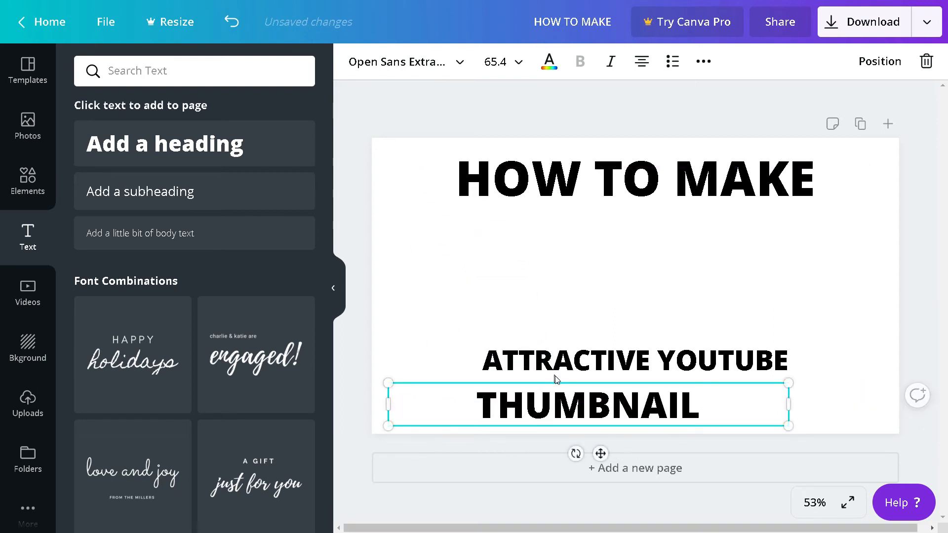
left_click_drag(600, 454, 648, 449)
Step: Enlarge the "ATTRACTIVE YOUTUBE" heading to a font size of about 58 and centre it above "THUMBNAIL"
left_click(627, 361)
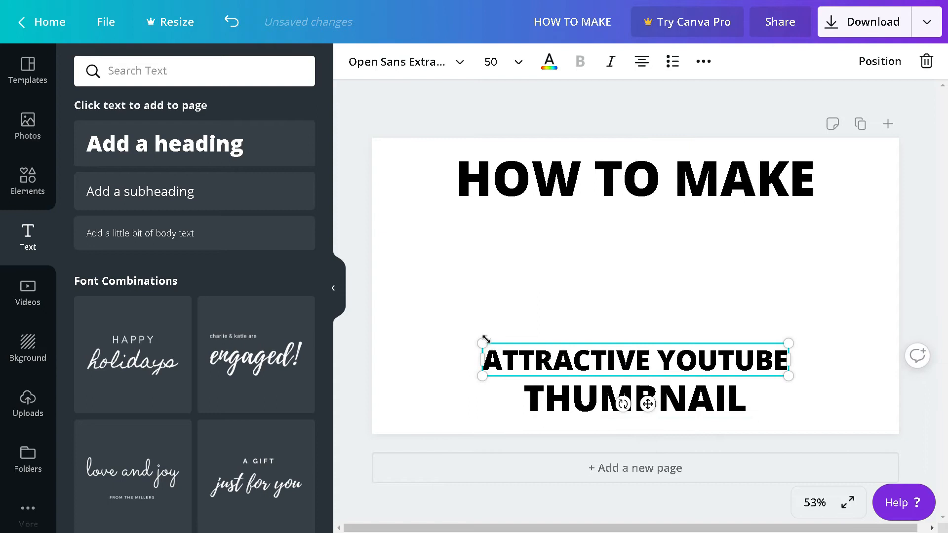
left_click_drag(484, 339, 438, 305)
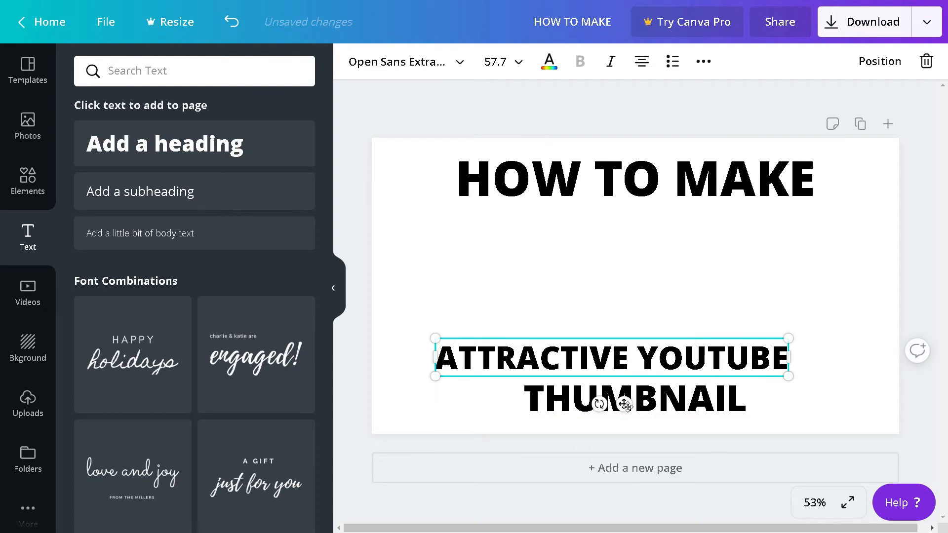
left_click_drag(626, 405, 648, 404)
left_click_drag(636, 368, 635, 368)
left_click(729, 296)
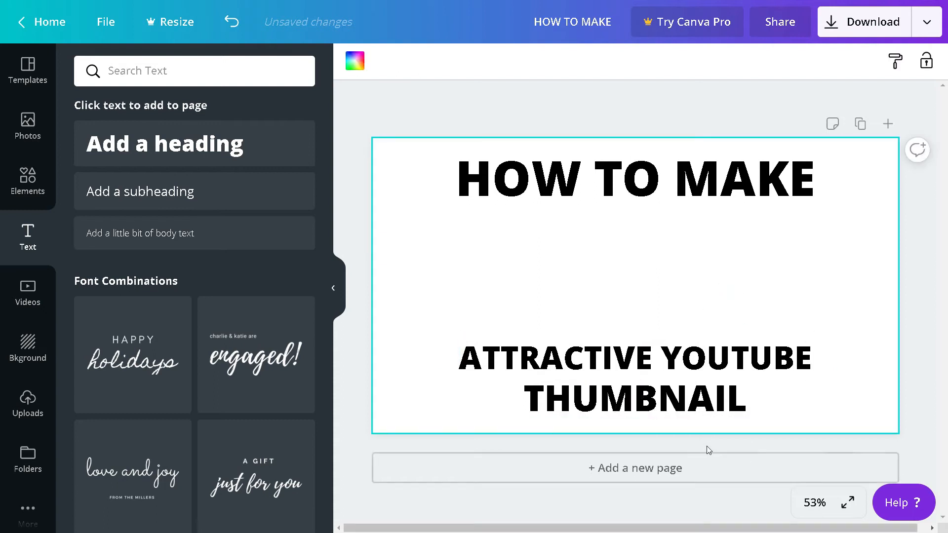
Step: Enlarge the "THUMBNAIL" heading slightly and centre it again beneath "ATTRACTIVE YOUTUBE"
left_click(719, 395)
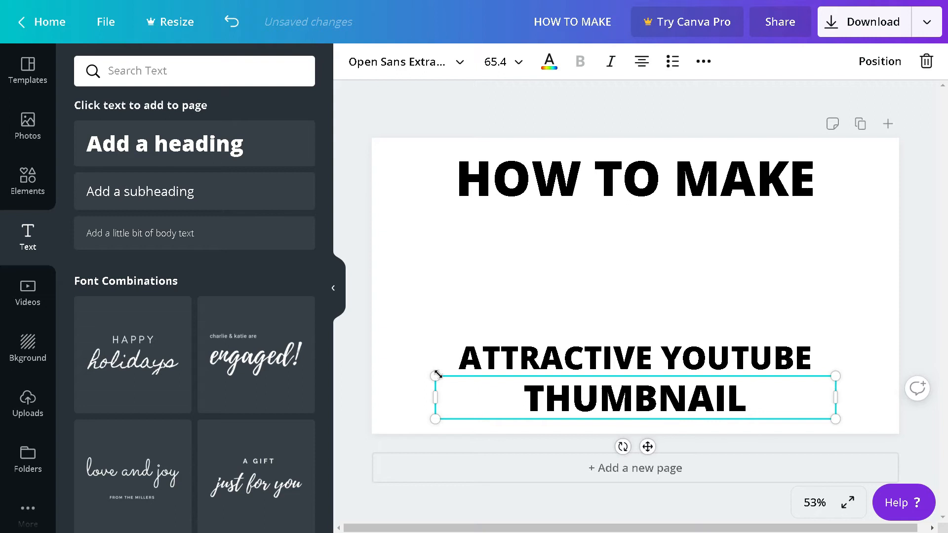
left_click_drag(431, 370, 413, 352)
left_click_drag(638, 446, 648, 447)
left_click(783, 286)
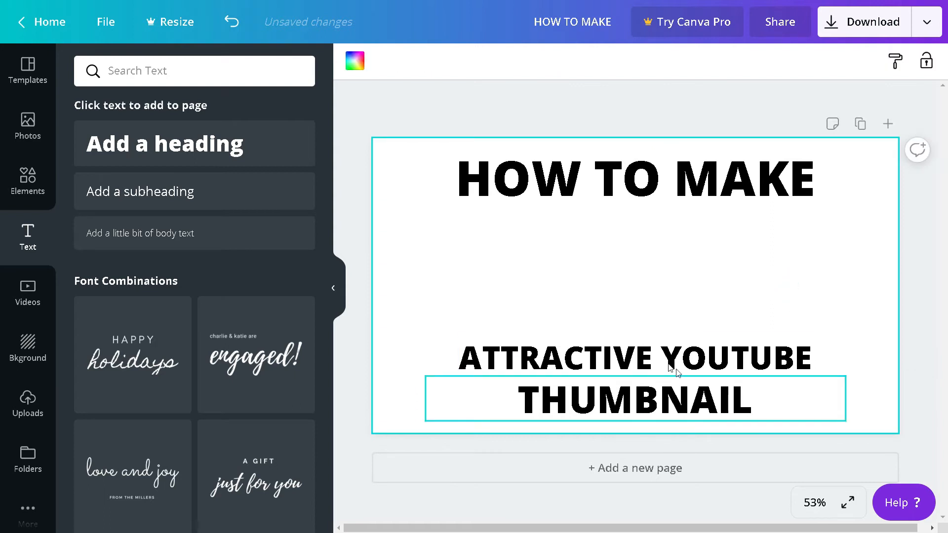
left_click(605, 173)
left_click(686, 300)
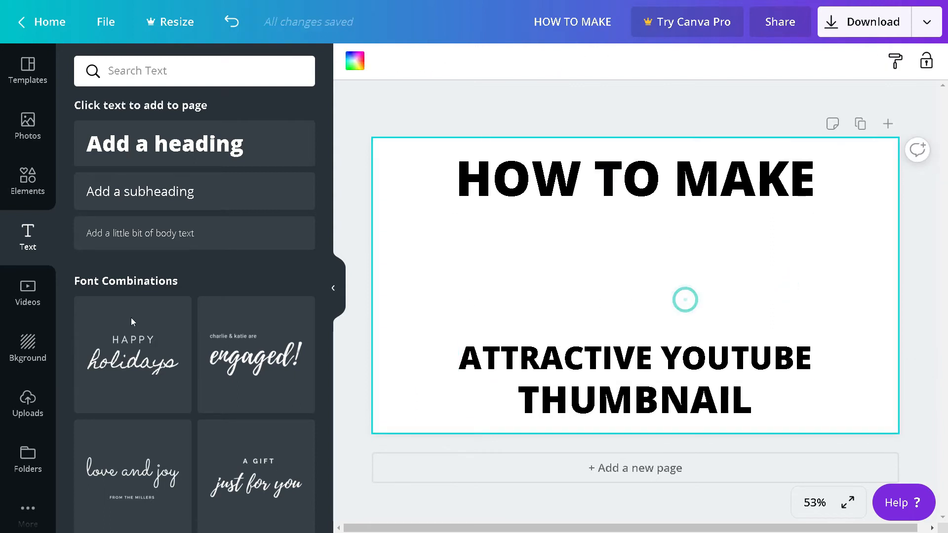
Step: Add the uploaded YouTube logo to the page and place it just below the "HOW TO MAKE" heading
left_click(28, 404)
scroll(163, 411, "down", 4)
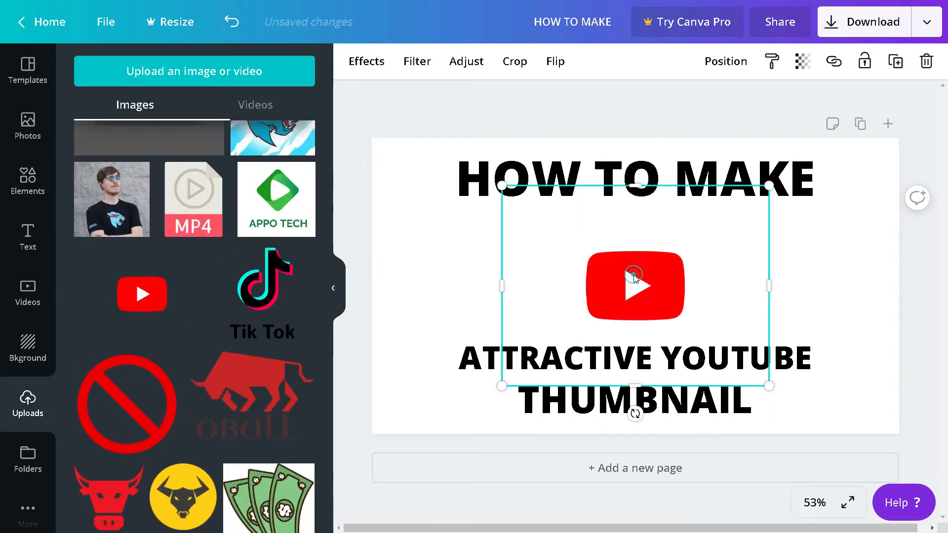
left_click_drag(623, 253, 609, 224)
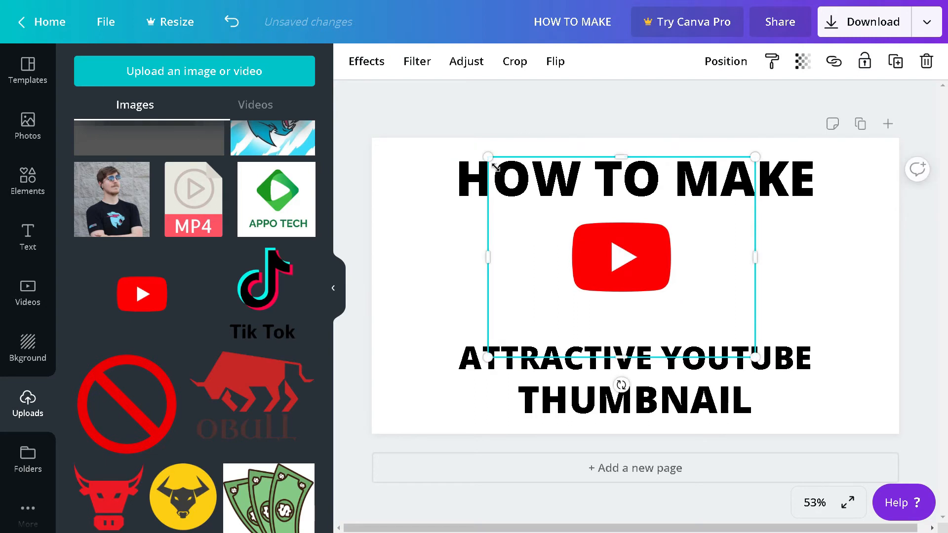
Step: Crop the empty margins on all four sides of the YouTube logo so its frame fits tightly around it
left_click_drag(558, 259, 571, 260)
left_click_drag(648, 260, 648, 261)
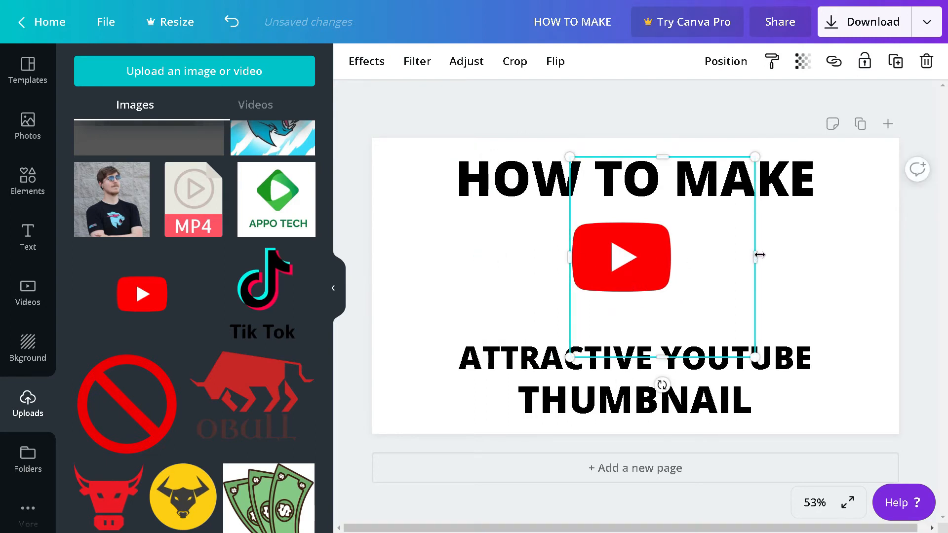
left_click_drag(753, 255, 675, 259)
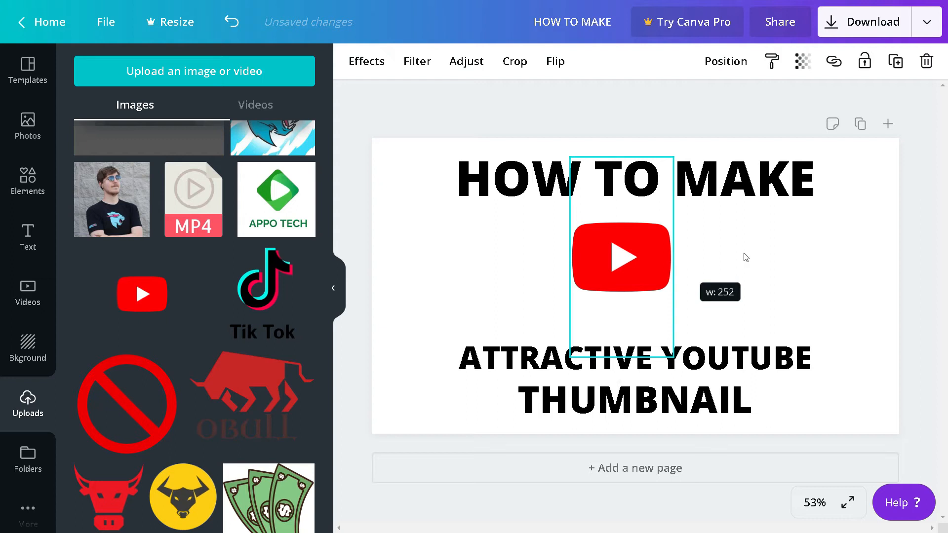
left_click_drag(746, 258, 746, 257)
left_click_drag(622, 159, 621, 223)
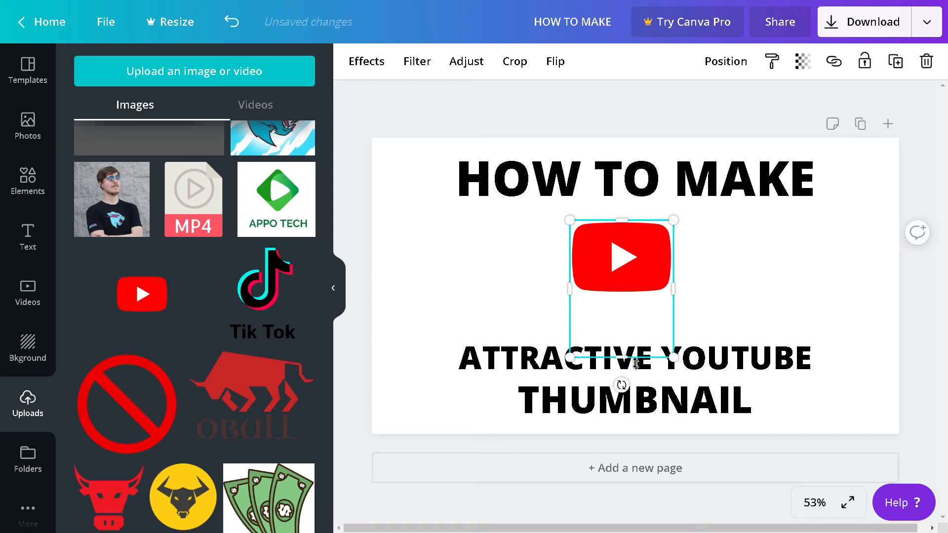
left_click_drag(625, 359, 620, 297)
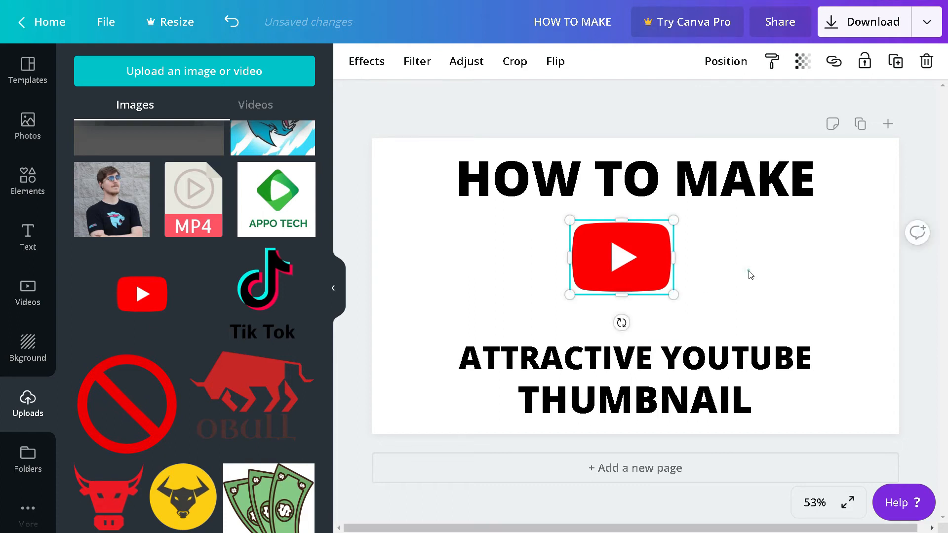
left_click(750, 274)
Step: Centre the cropped YouTube logo horizontally between the upper and lower headings
left_click(630, 263)
left_click_drag(630, 262, 641, 269)
left_click(794, 264)
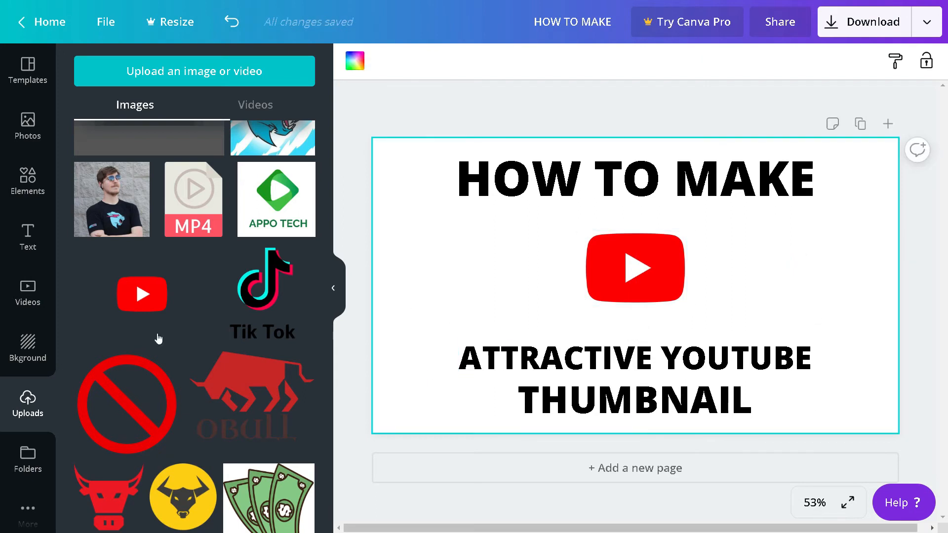
Step: Add a rounded square shape and resize it into a rectangle covering the YouTube logo, centred on the page
scroll(143, 291, "up", 1)
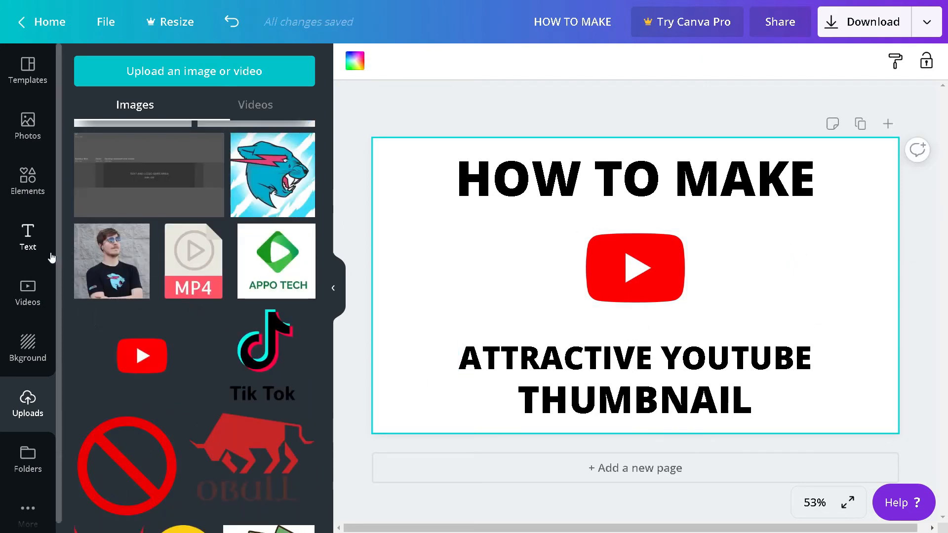
left_click(30, 245)
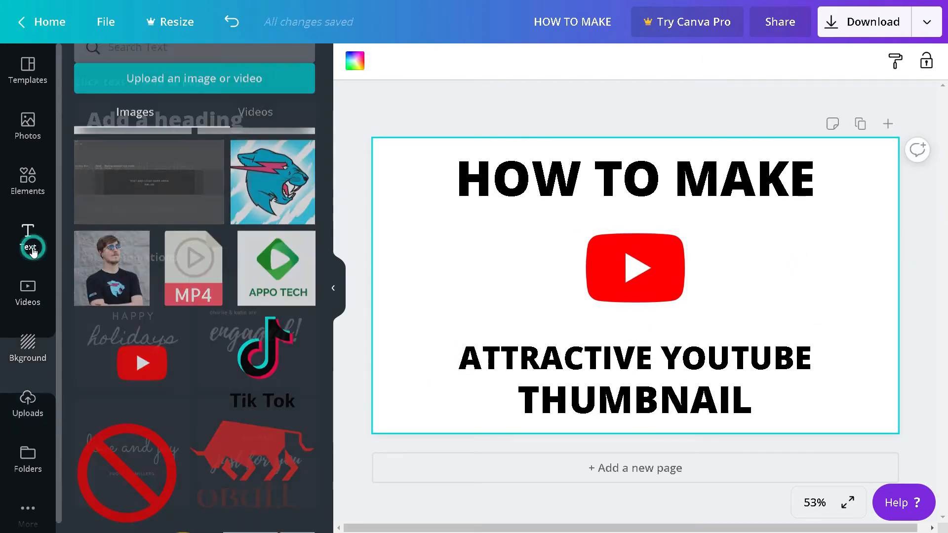
left_click(18, 186)
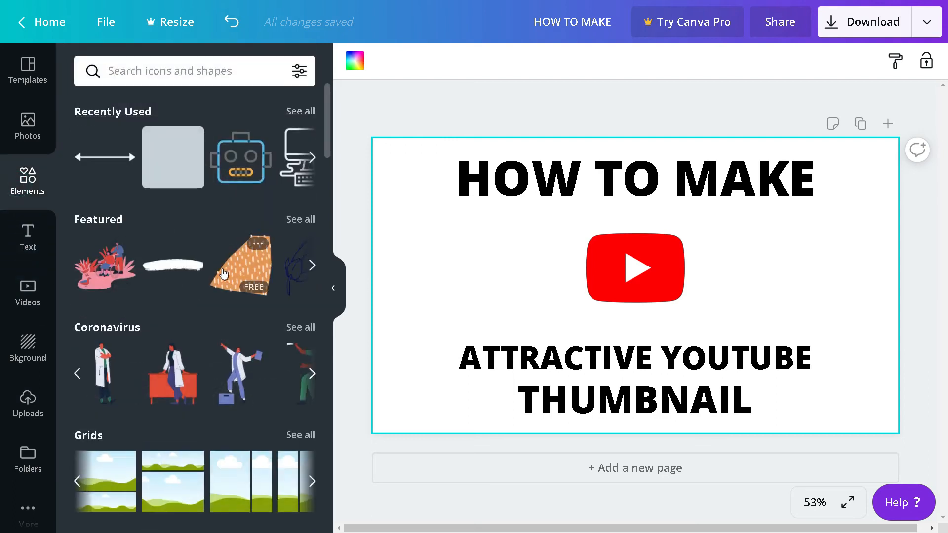
scroll(172, 266, "down", 5)
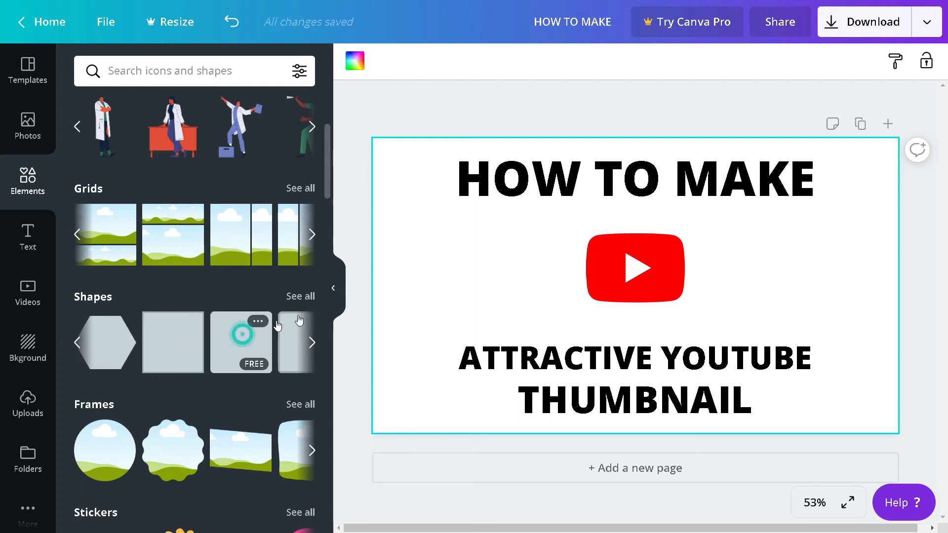
left_click(238, 337)
left_click_drag(566, 224, 605, 269)
left_click_drag(657, 305, 715, 277)
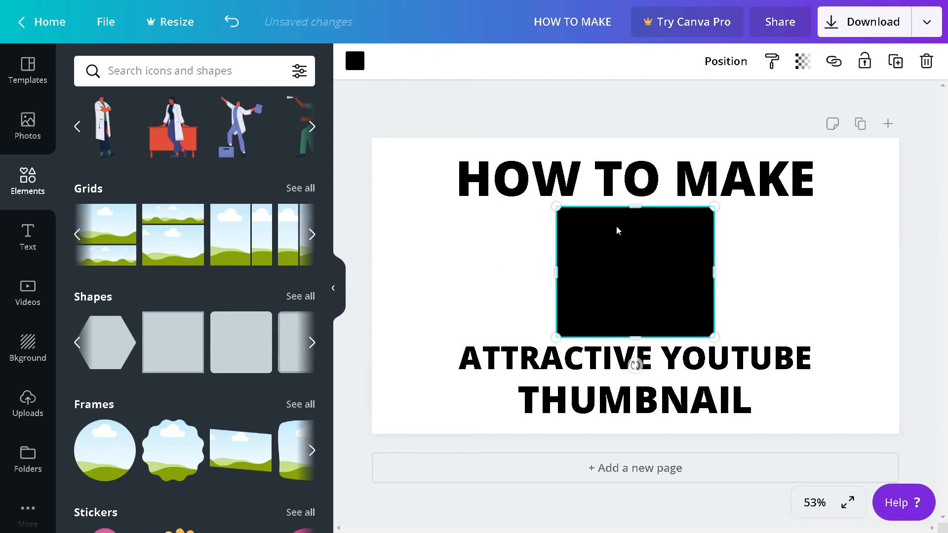
Step: Fill the rounded rectangle with the logo's red and set its transparency to about 42
left_click(356, 62)
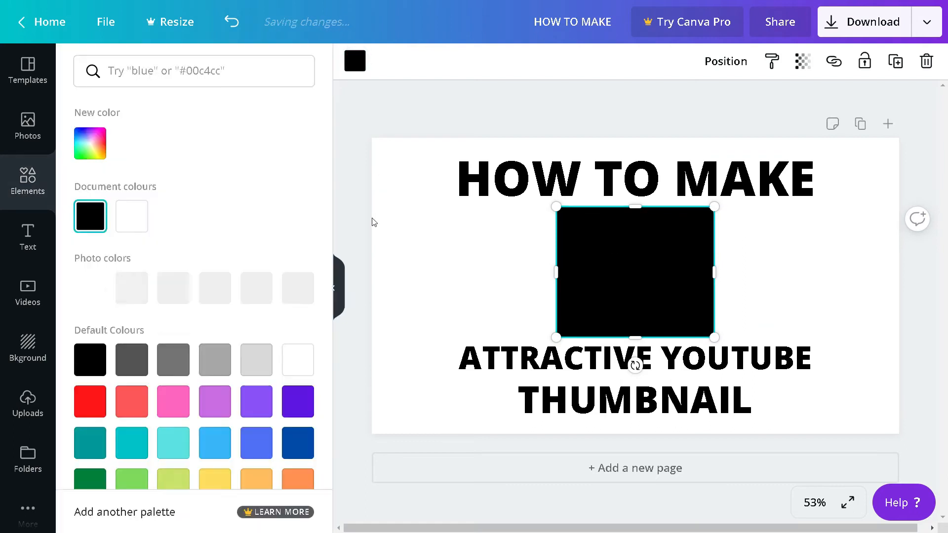
left_click(139, 291)
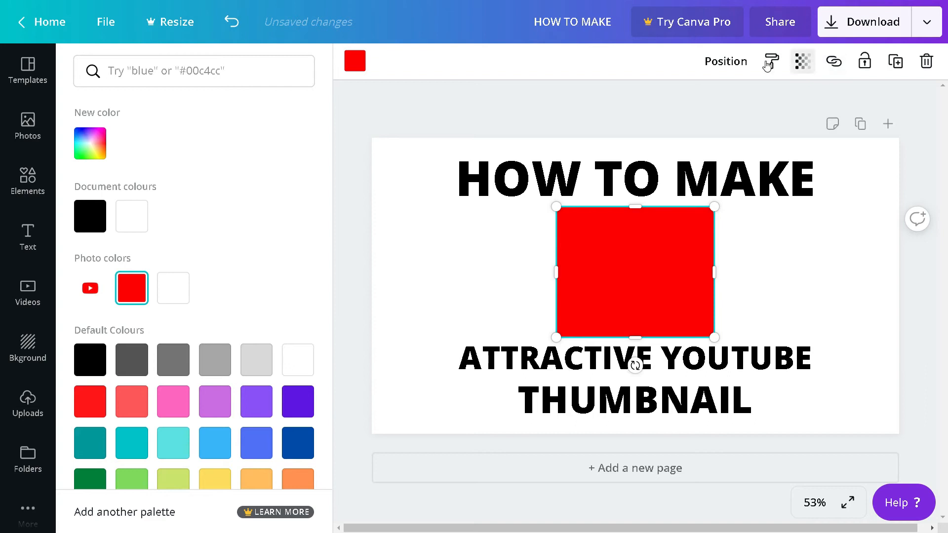
left_click(802, 61)
left_click_drag(750, 109, 702, 114)
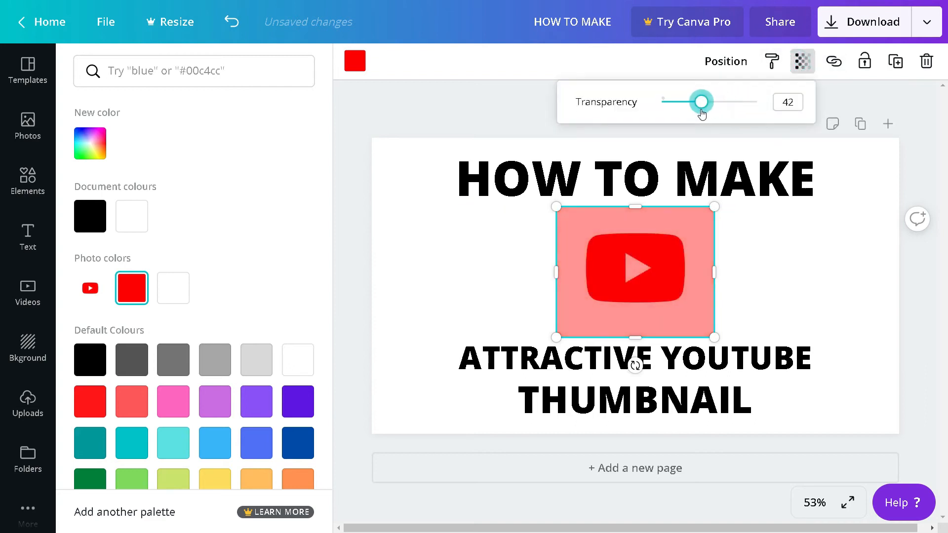
Step: Reduce the rectangle's height from its upper and lower edges and send it backward behind the YouTube logo
left_click_drag(632, 208, 633, 222)
left_click_drag(647, 271, 650, 249)
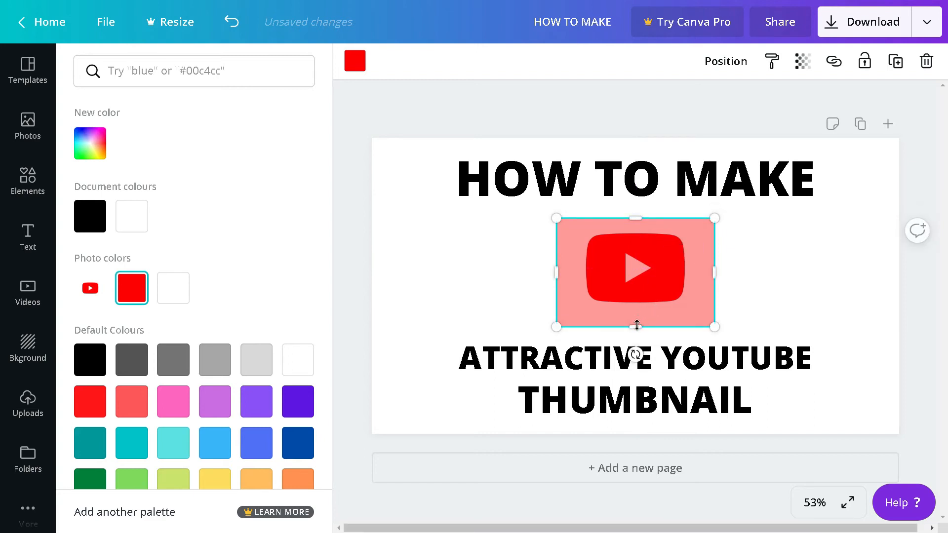
left_click_drag(636, 321, 636, 316)
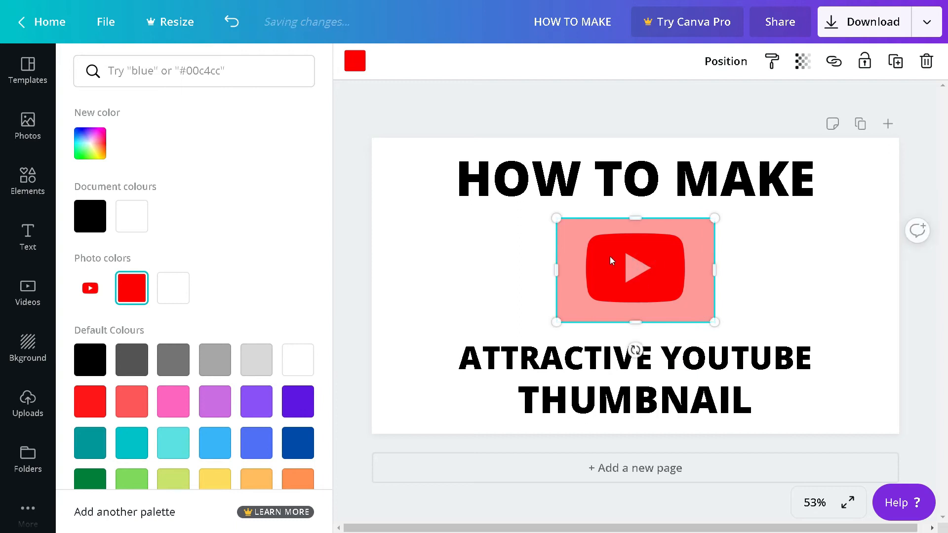
left_click(746, 252)
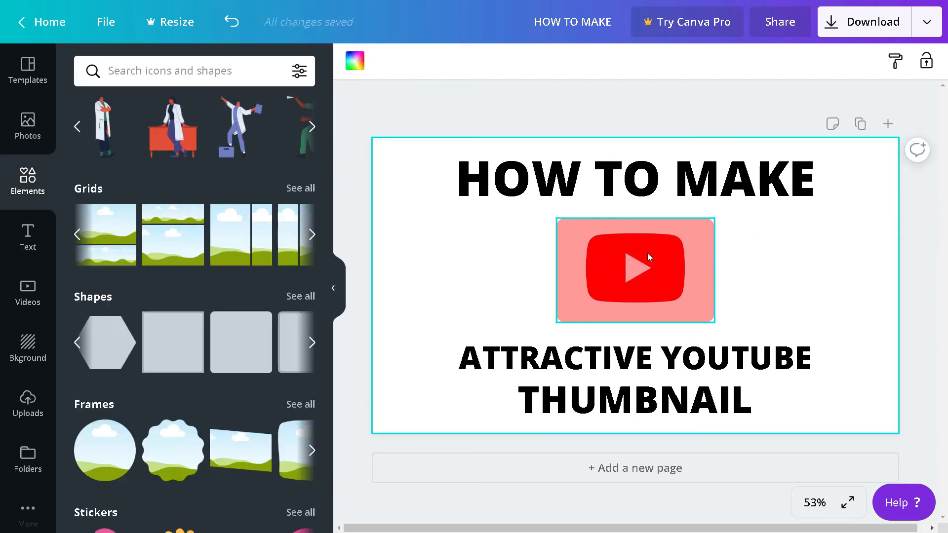
right_click(644, 233)
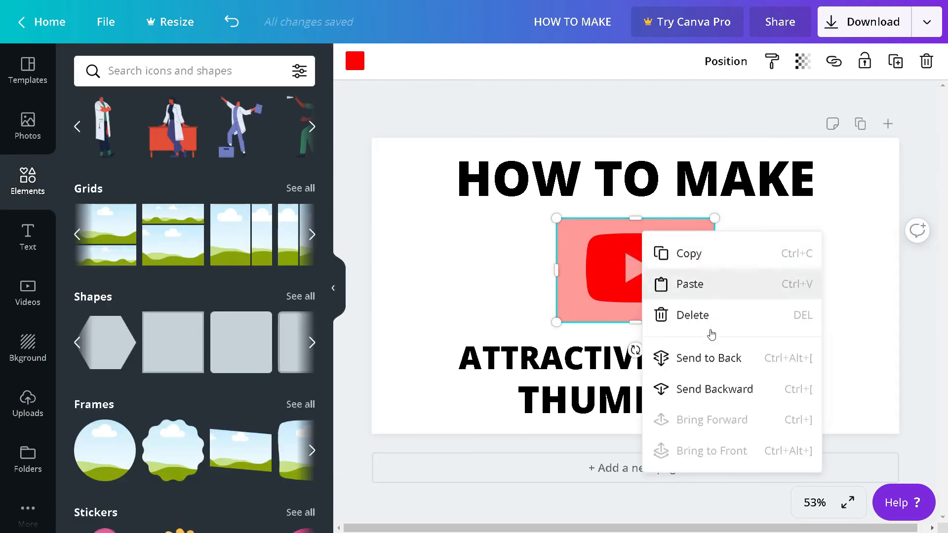
left_click(720, 388)
Step: Shrink the YouTube logo and centre it inside the rectangle, keeping both aligned to the page's vertical centre line
left_click(597, 240)
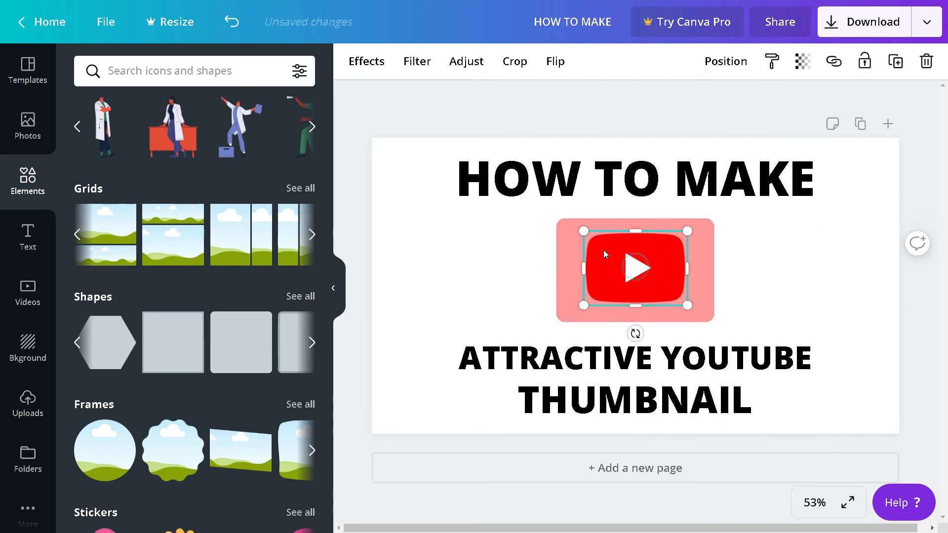
left_click_drag(596, 240, 639, 266)
left_click(786, 256)
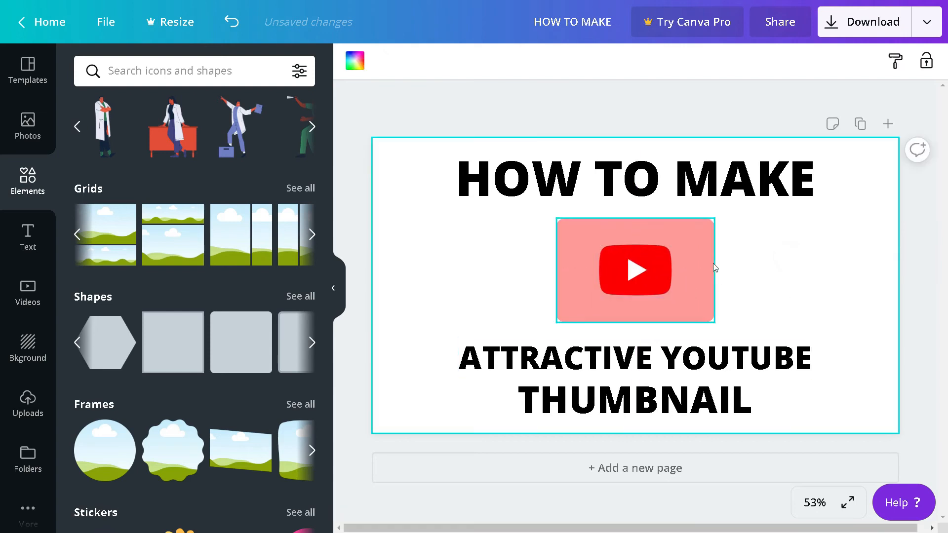
left_click(702, 255)
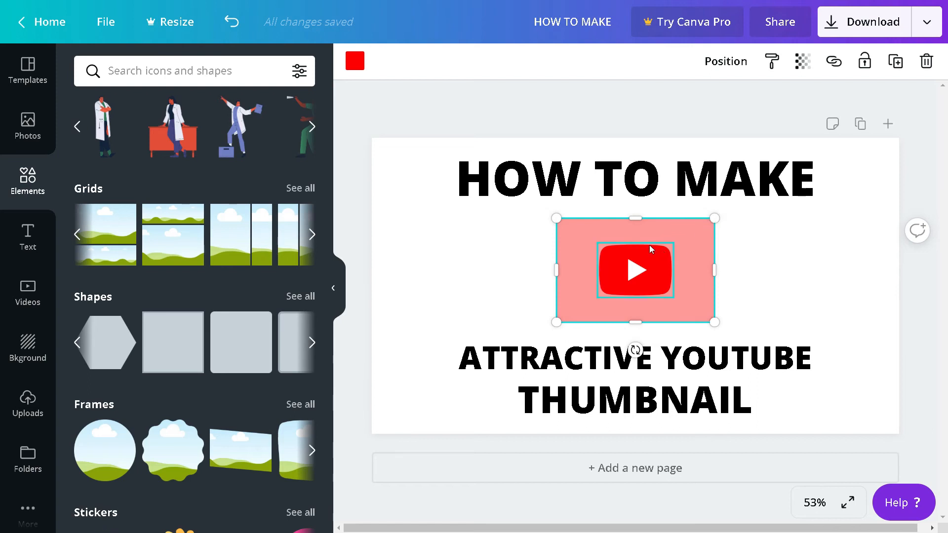
left_click_drag(667, 231, 661, 234)
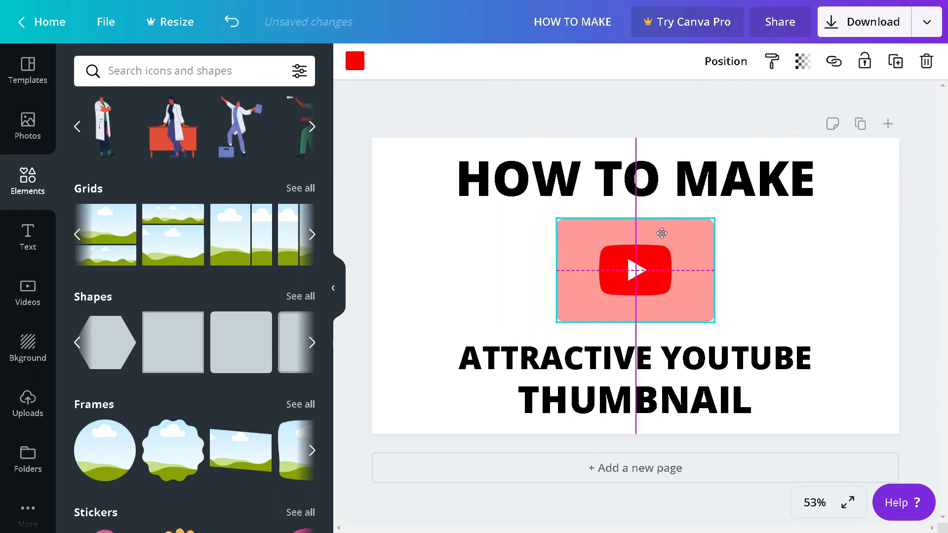
left_click_drag(786, 250, 785, 247)
left_click(785, 248)
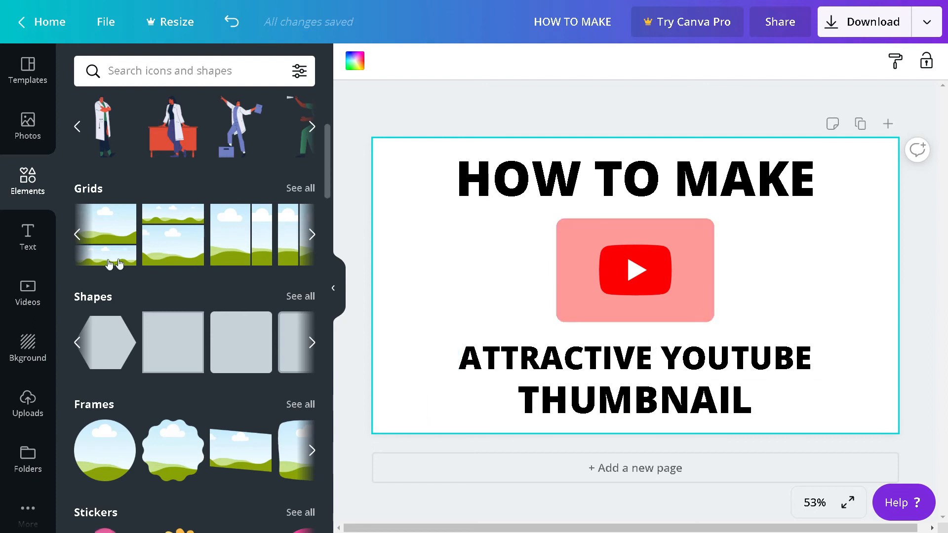
Step: Add the recently used double-headed arrow to the page and shrink it to less than half its size
scroll(109, 265, "up", 5)
left_click(104, 157)
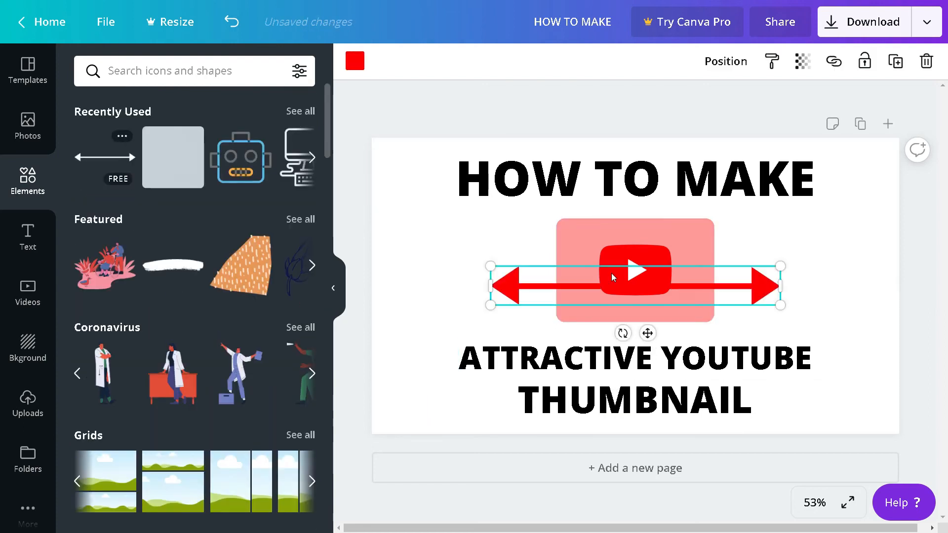
left_click_drag(607, 278, 660, 289)
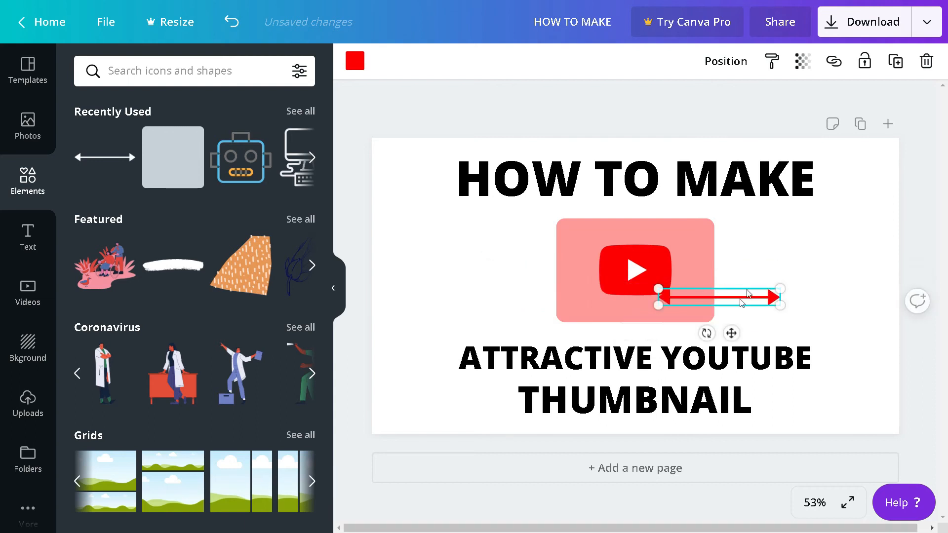
Step: Rotate the arrow to vertical, place it just left of the rectangle, and set its length to 252 to match the rectangle's height
left_click_drag(706, 333, 500, 288)
left_click_drag(537, 327, 538, 319)
left_click_drag(547, 244, 537, 223)
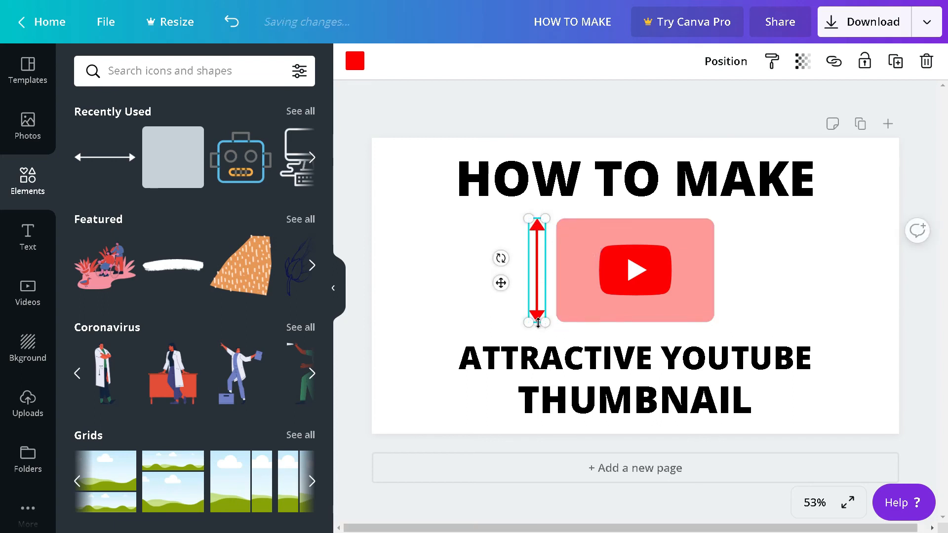
left_click_drag(538, 327, 540, 323)
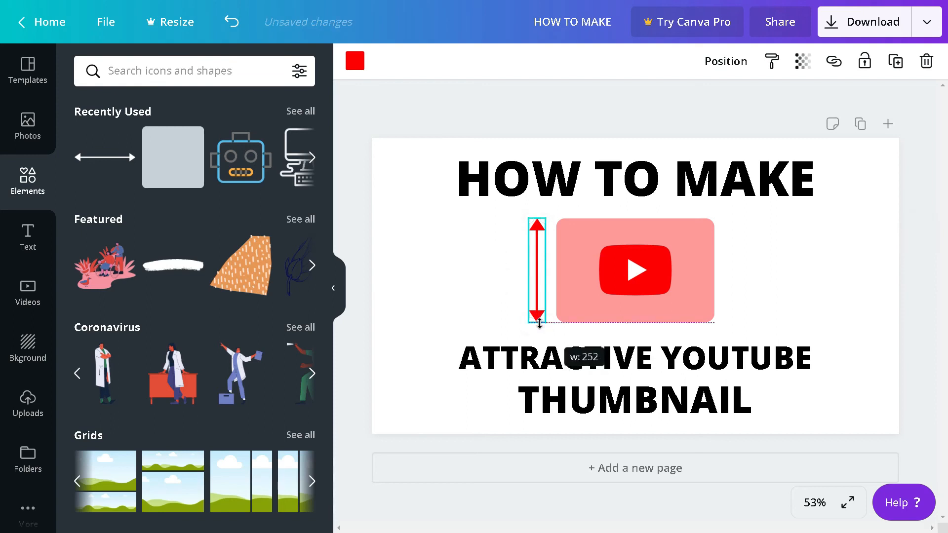
left_click_drag(486, 291, 499, 279)
left_click(498, 280)
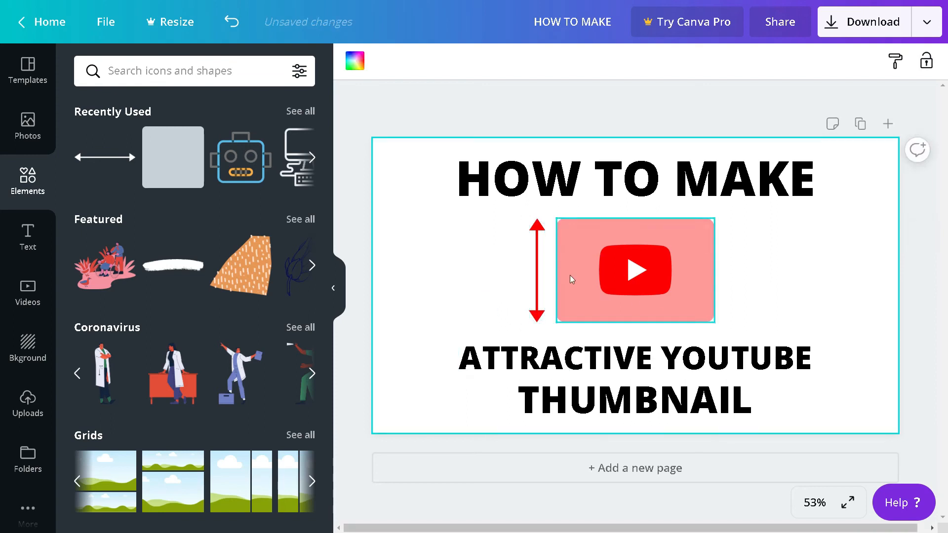
Step: Shift the vertical arrow slightly closer to the rectangle's left edge
left_click(539, 278)
left_click_drag(540, 278, 543, 278)
left_click(435, 273)
left_click(543, 287)
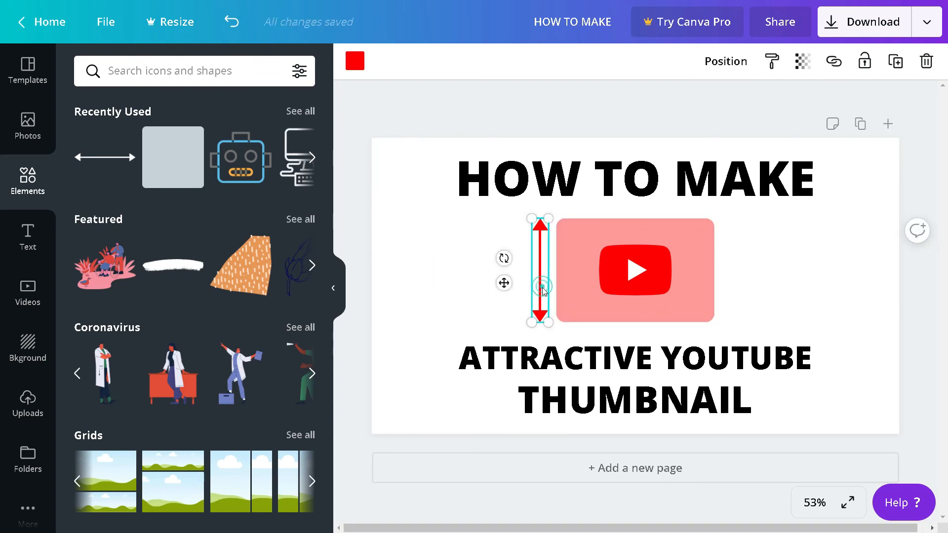
Step: Copy the vertical arrow and paste a duplicate of it onto the page
right_click(541, 283)
left_click(575, 306)
right_click(409, 265)
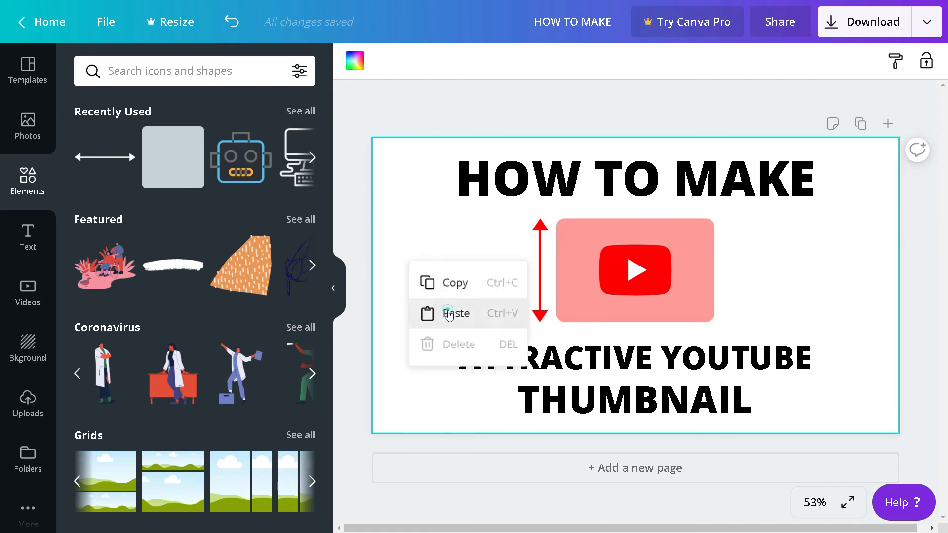
left_click(445, 313)
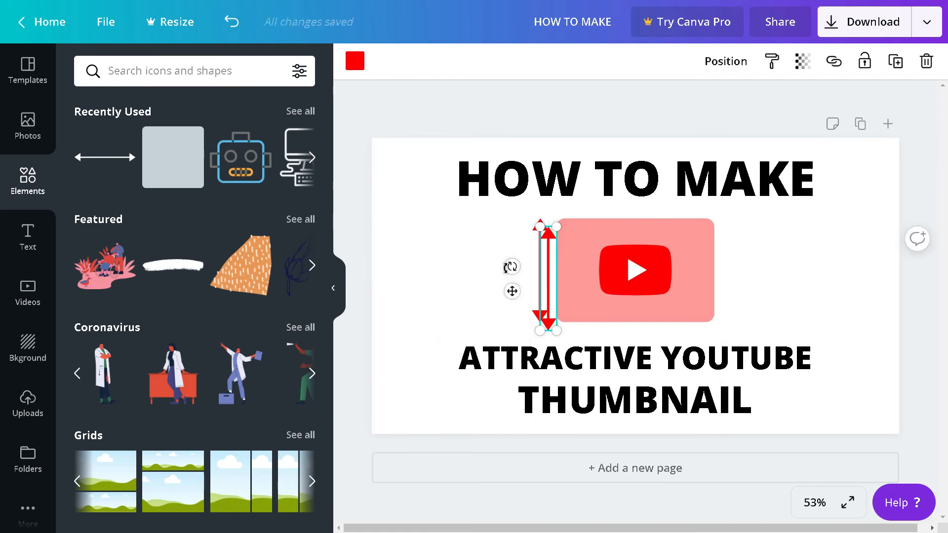
Step: Rotate the duplicate arrow to horizontal and place it just below the rectangle, spanning nearly the rectangle's width
left_click_drag(517, 239, 559, 230)
left_click_drag(556, 270, 604, 306)
left_click_drag(681, 336, 726, 330)
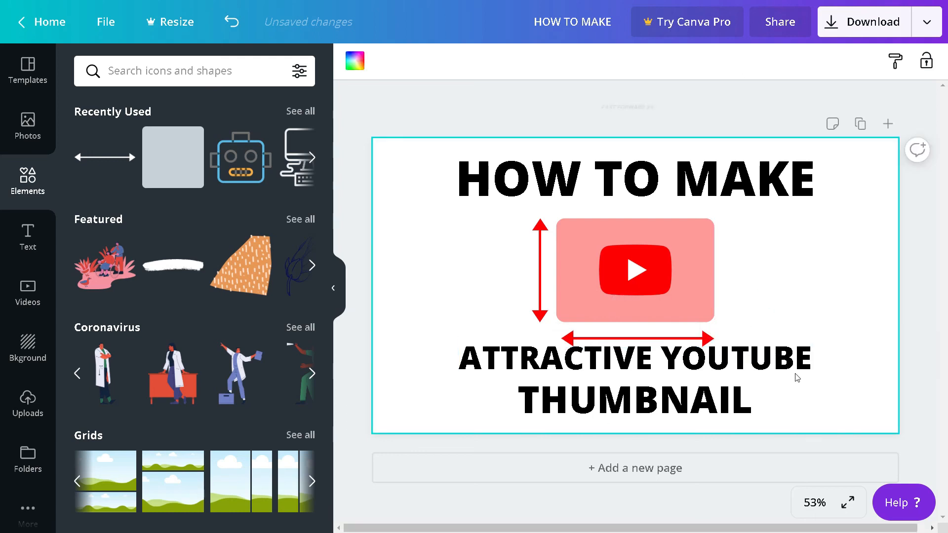
left_click_drag(624, 302, 625, 294)
left_click(802, 438)
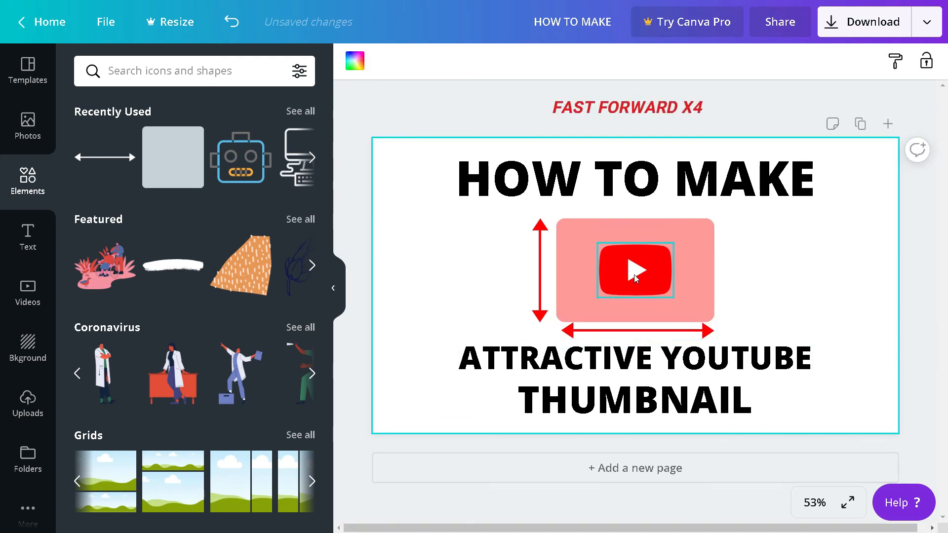
Step: Narrow the gap between the vertical arrow and the rectangle's left edge
left_click(540, 242)
left_click_drag(503, 282, 504, 283)
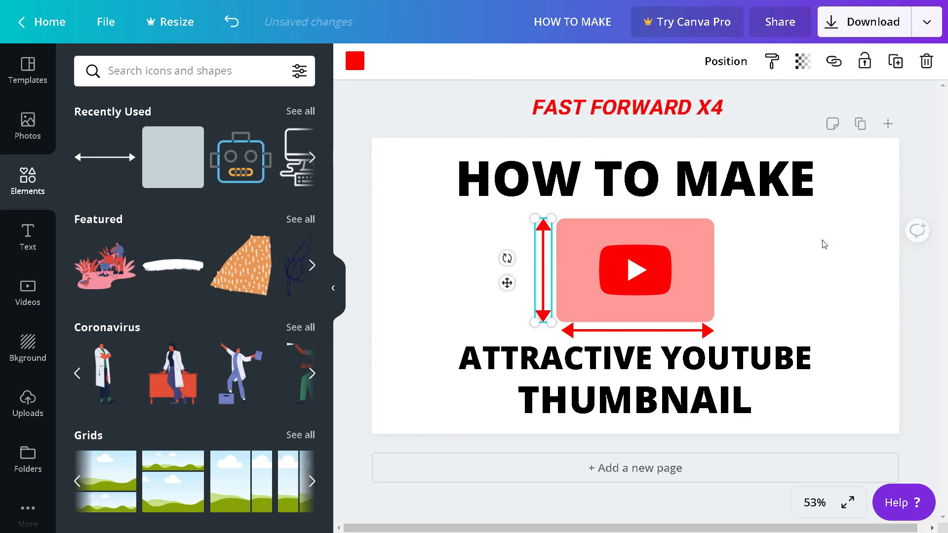
left_click(821, 243)
Step: Select the YouTube logo, rectangle and both arrows together and move them up and slightly left, closer to the HOW TO MAKE line
left_click(502, 204)
left_click_drag(514, 218, 697, 326)
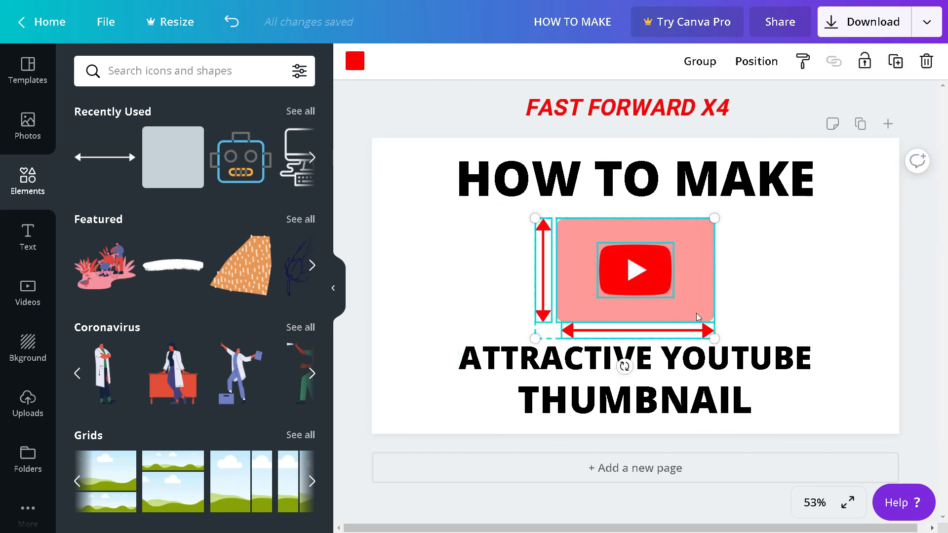
left_click_drag(619, 231, 535, 224)
left_click(757, 61)
left_click(690, 241)
left_click(626, 245)
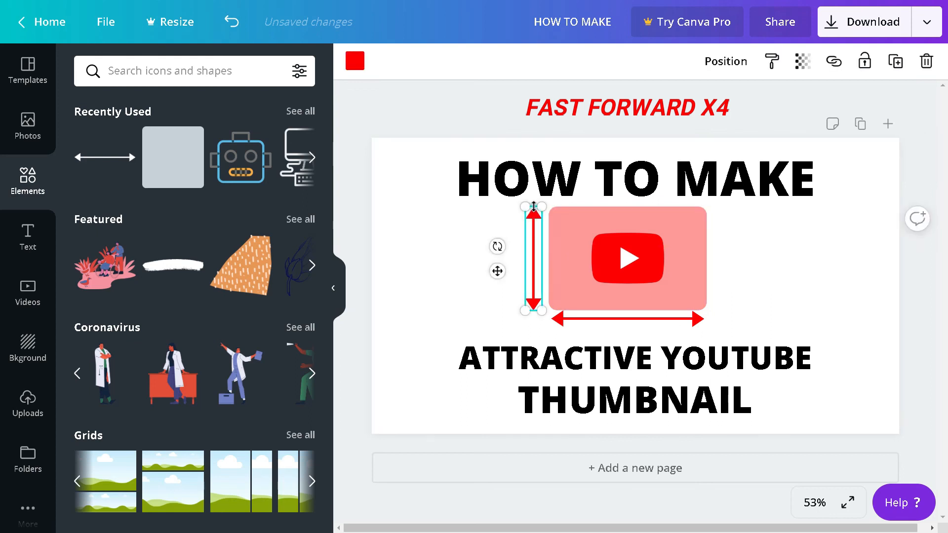
Step: Nudge the horizontal arrow and move the vertical arrow right against the rectangle's left edge
left_click(625, 319)
left_click_drag(614, 283, 616, 284)
left_click(533, 270)
left_click_drag(498, 271, 505, 271)
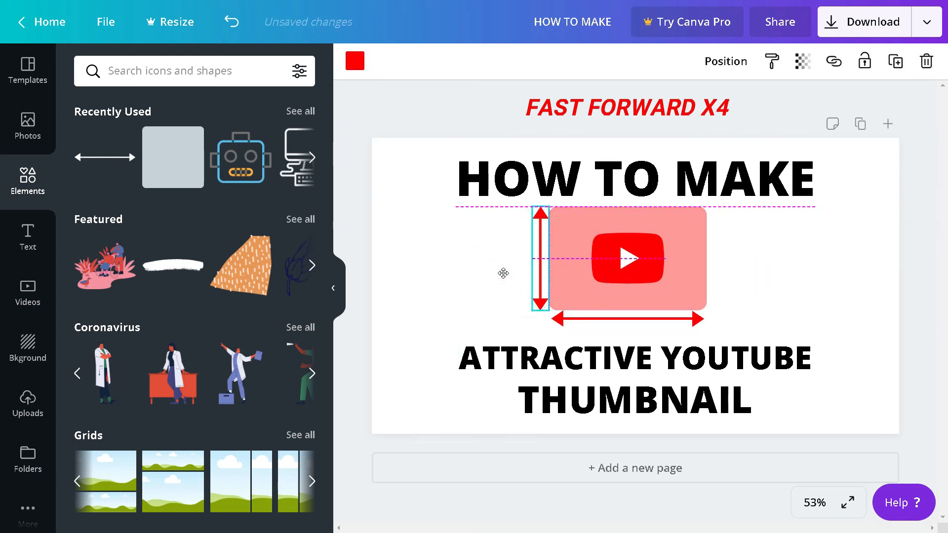
left_click(499, 326)
Step: Move the vertical arrow slightly left, away from the rectangle, and lower the horizontal arrow to leave a similar gap
left_click(540, 254)
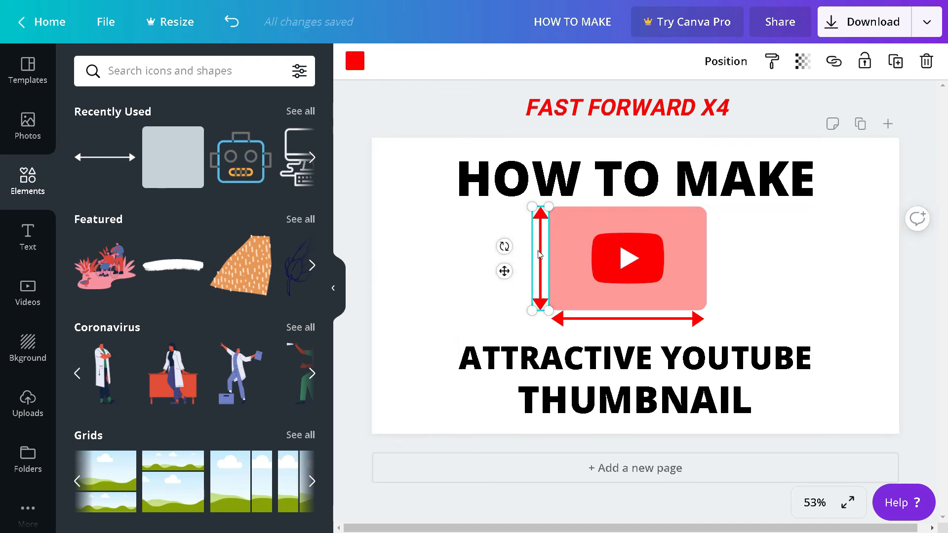
left_click_drag(503, 272, 498, 271)
left_click(584, 318)
left_click_drag(615, 282, 615, 288)
left_click(457, 262)
Step: Colour the word YOUTUBE red in the ATTRACTIVE YOUTUBE line
left_click(736, 359)
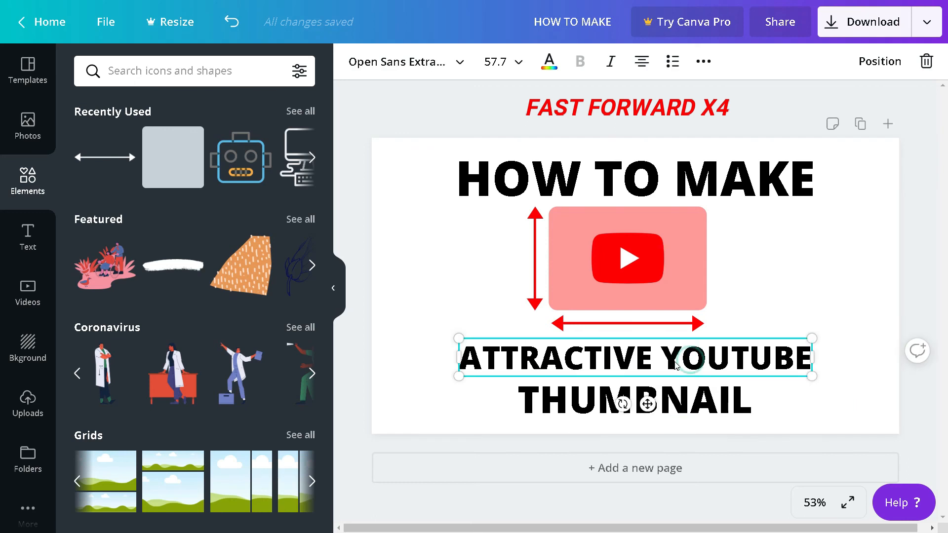
double_click(736, 358)
left_click(549, 68)
left_click(129, 286)
left_click(452, 333)
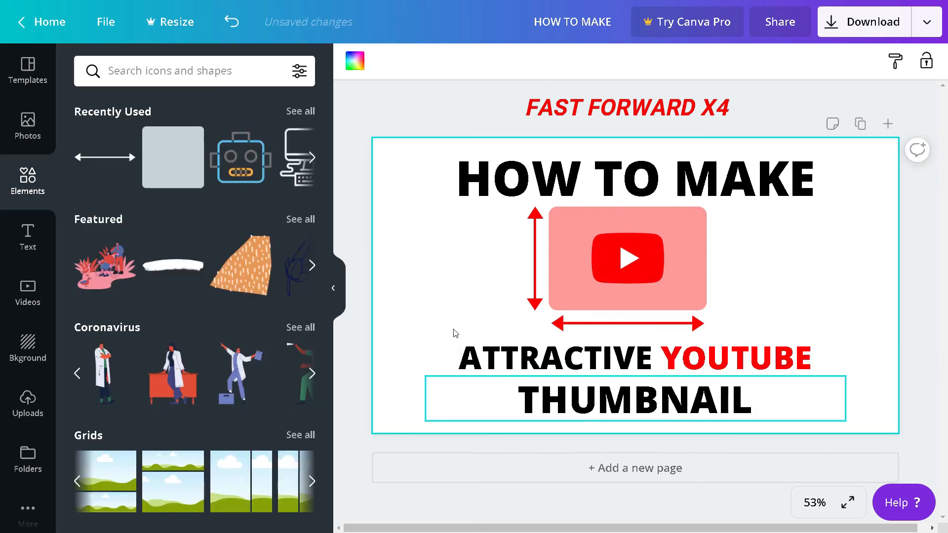